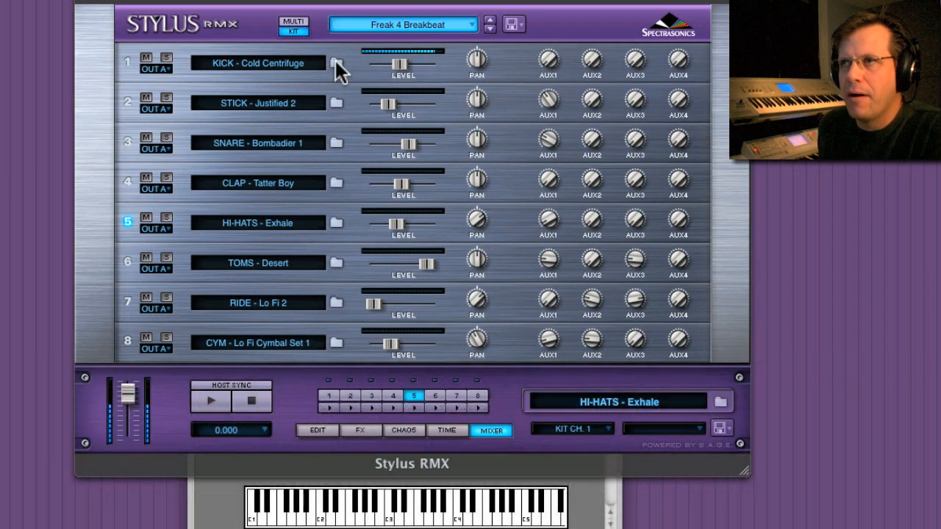
- Open the sound browser for the kick part and select the KICKS - Punchy suite
left_click(335, 62)
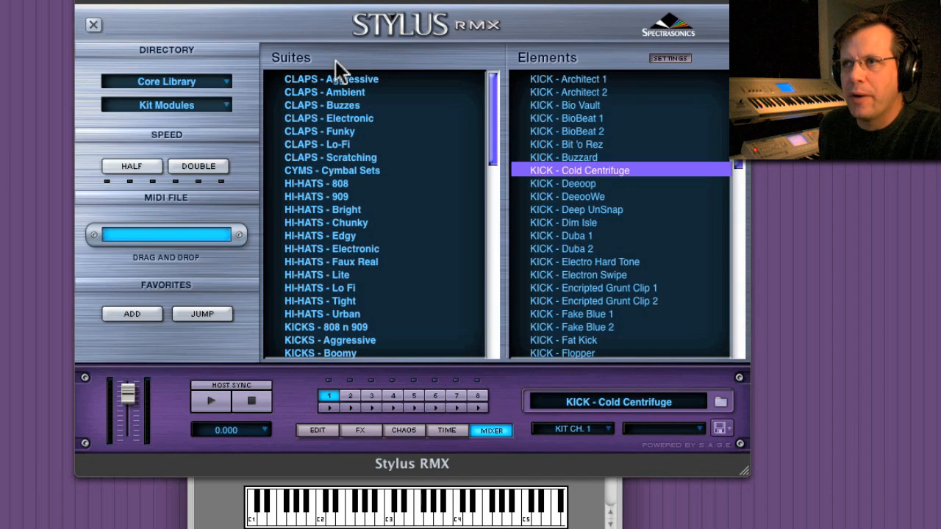
left_click_drag(495, 126, 498, 188)
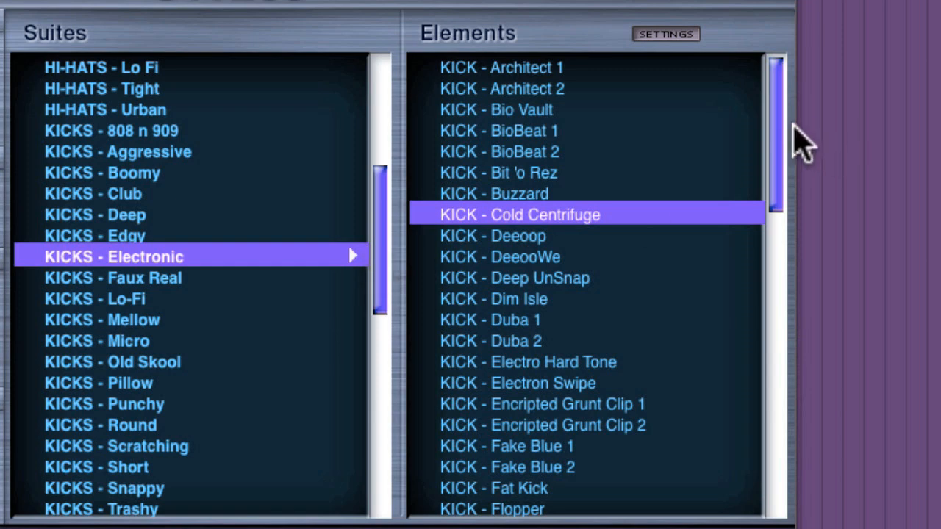
left_click_drag(782, 139, 798, 114)
left_click_drag(380, 275, 390, 325)
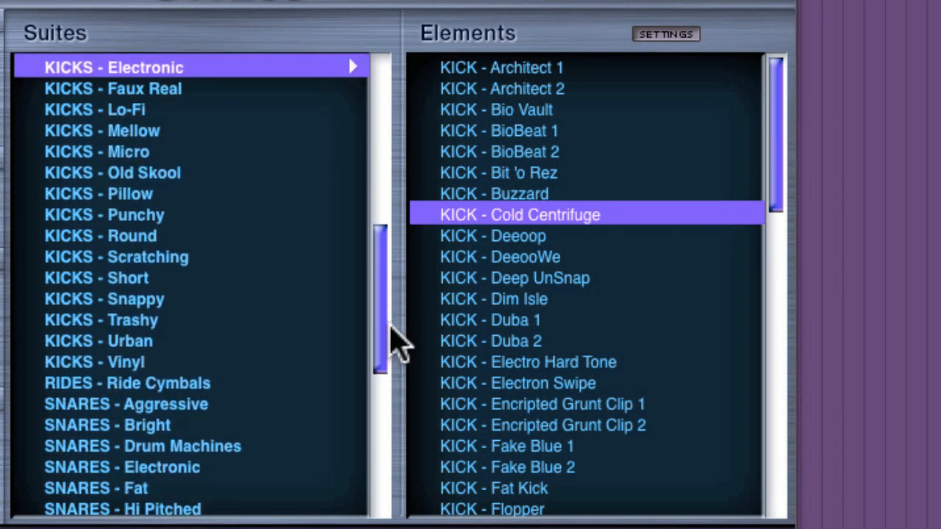
left_click(145, 217)
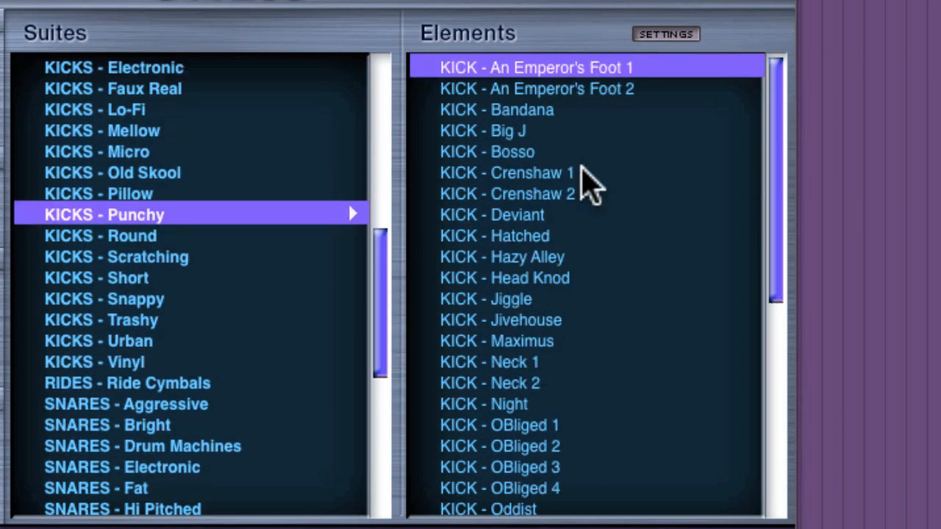
- Audition the Deviant, Maximus, OBliged 1, Oddist and Plastic Punch kicks, and switch to the KICKS - Short suite
mouse_move(778, 119)
left_mouse_down()
mouse_move(772, 211)
mouse_move(784, 316)
mouse_move(799, 177)
mouse_move(790, 169)
left_mouse_up()
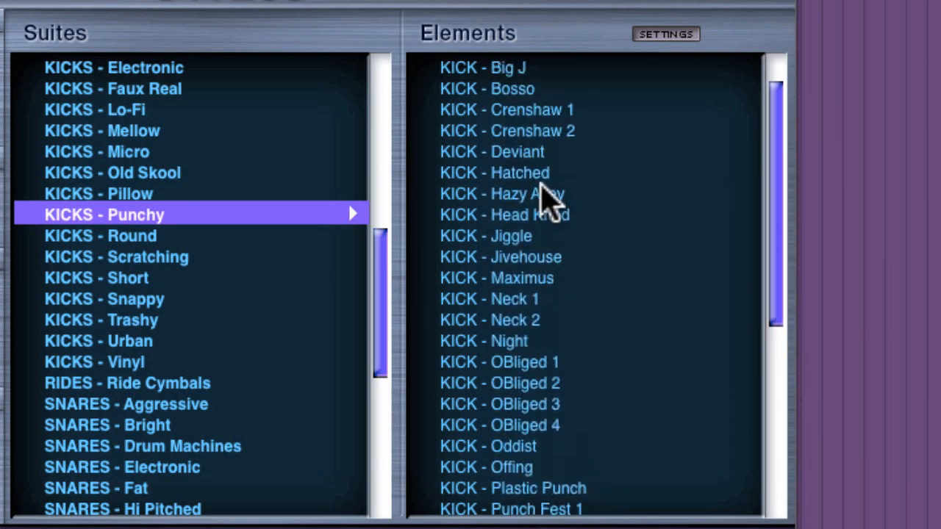
left_click(529, 154)
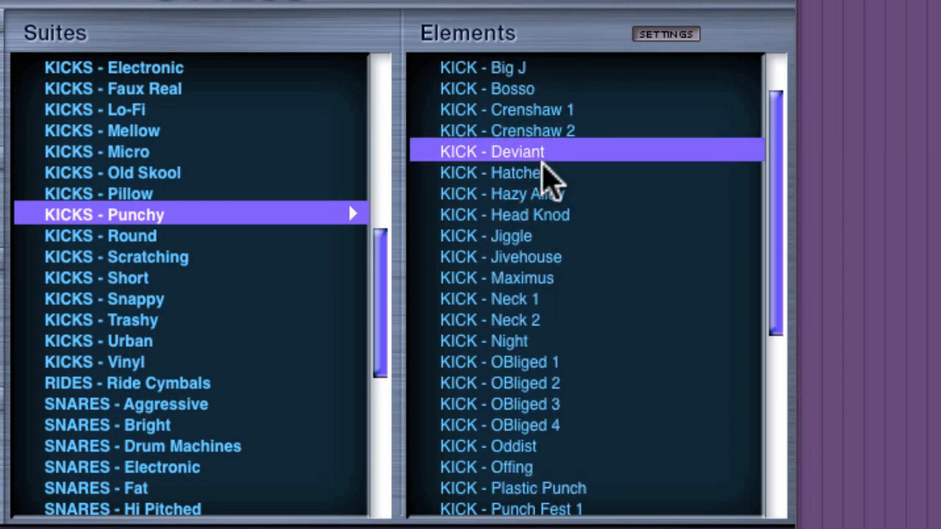
left_click(529, 278)
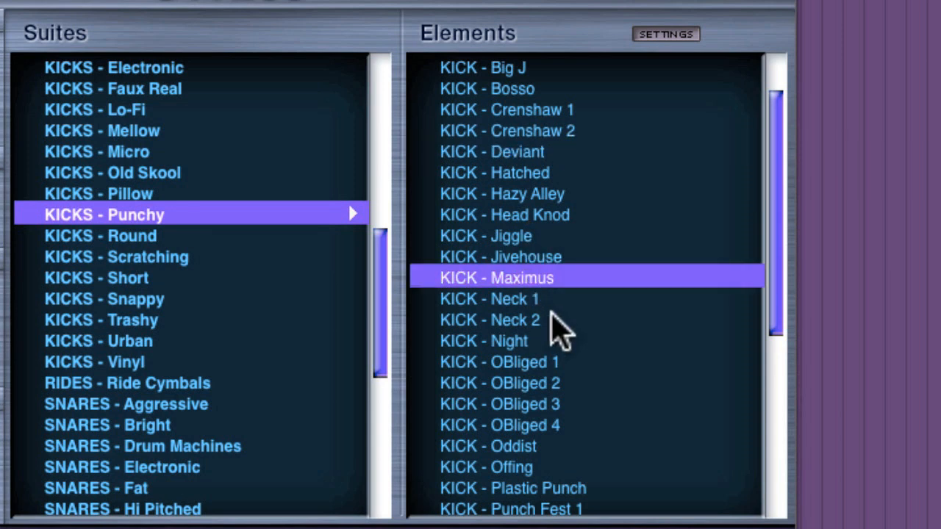
left_click(550, 362)
left_click(548, 447)
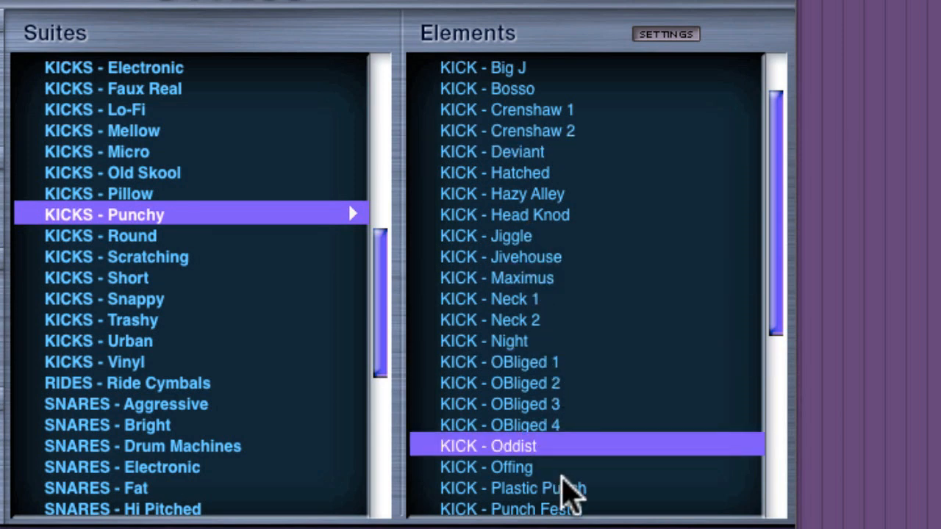
left_click(557, 489)
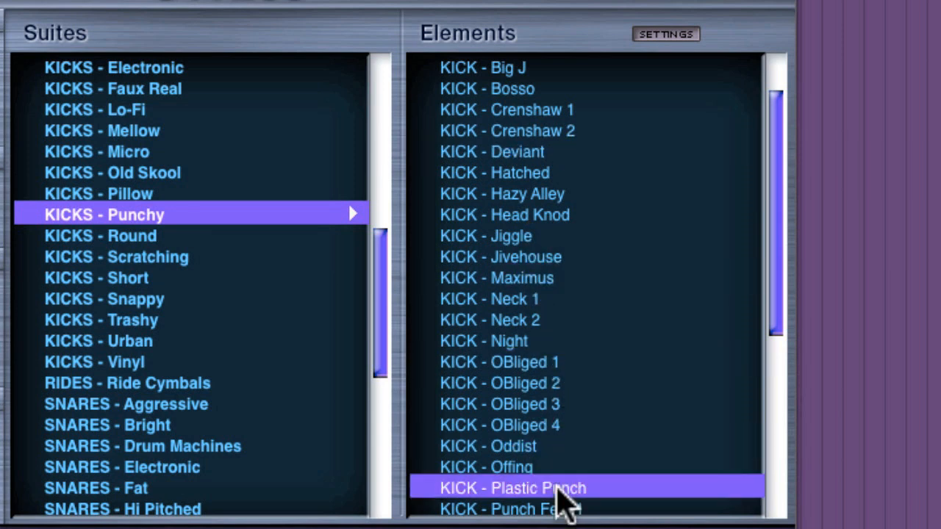
left_click(163, 277)
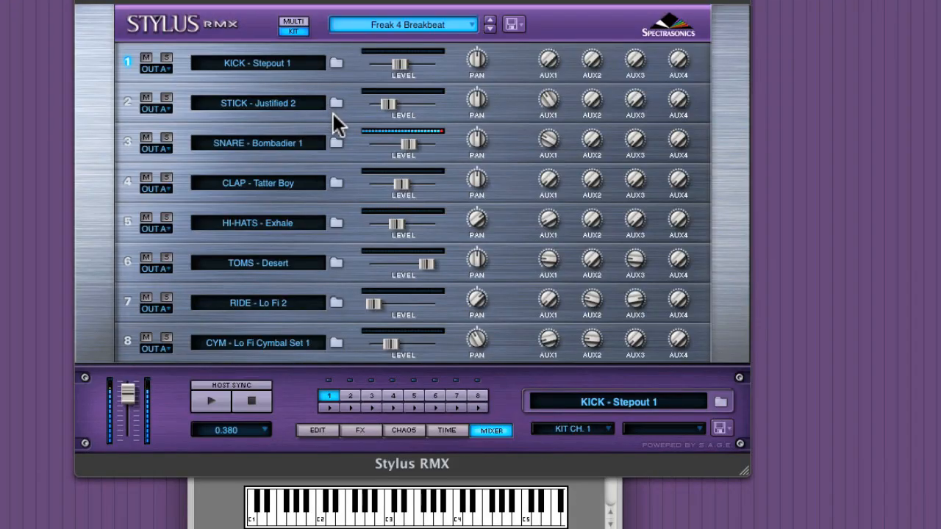
- Reload the Freak 4 Breakbeat kit from PlugInGuru Vol 1 Kits to restore its original kick
left_click(434, 27)
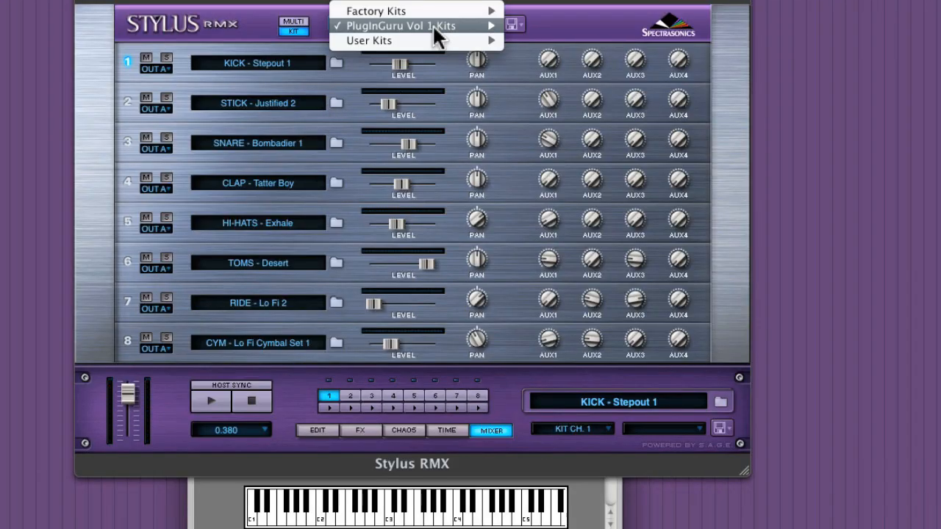
mouse_move(433, 26)
left_click(568, 149)
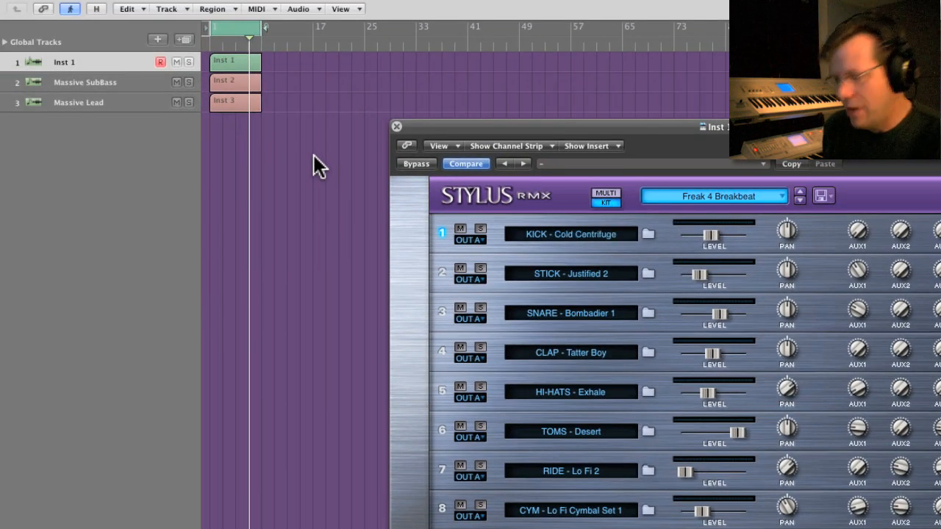
- Stop playback, mute the Inst 1 track and play the two Massive tracks without the drums
key("space")
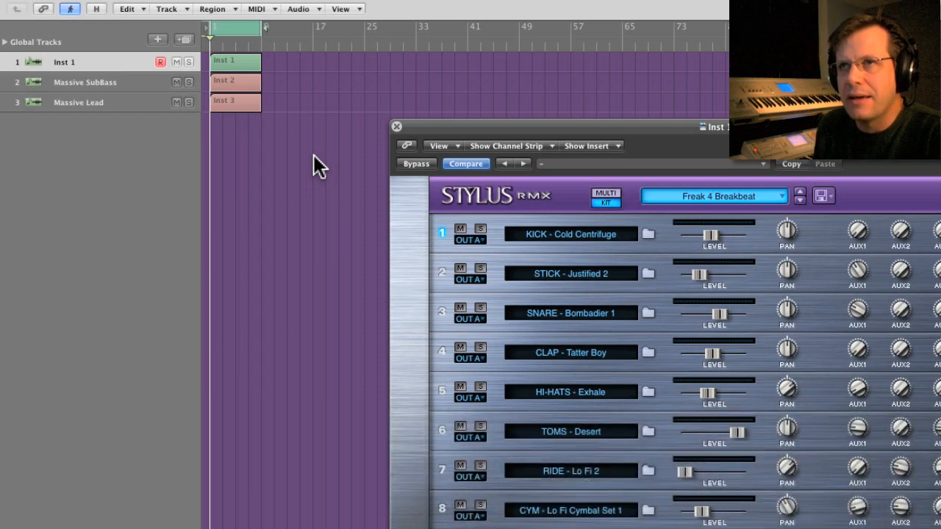
left_click(177, 62)
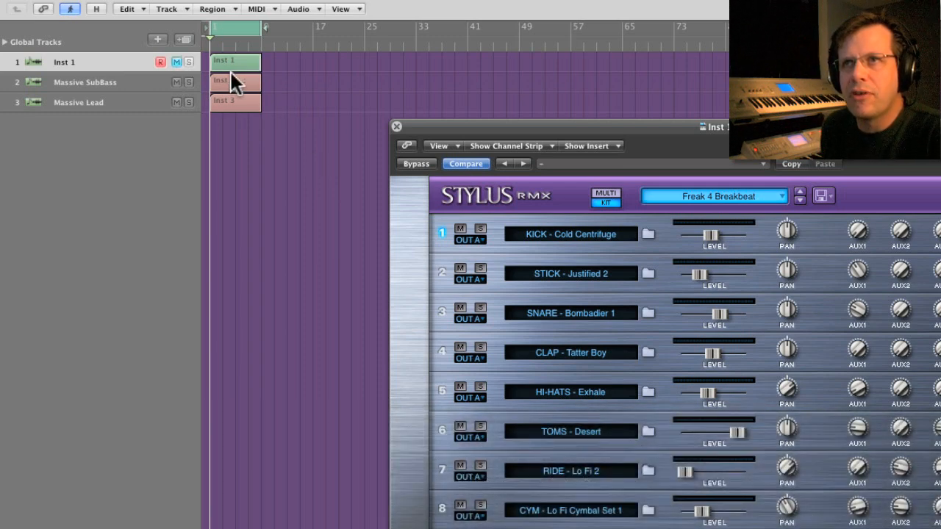
key("space")
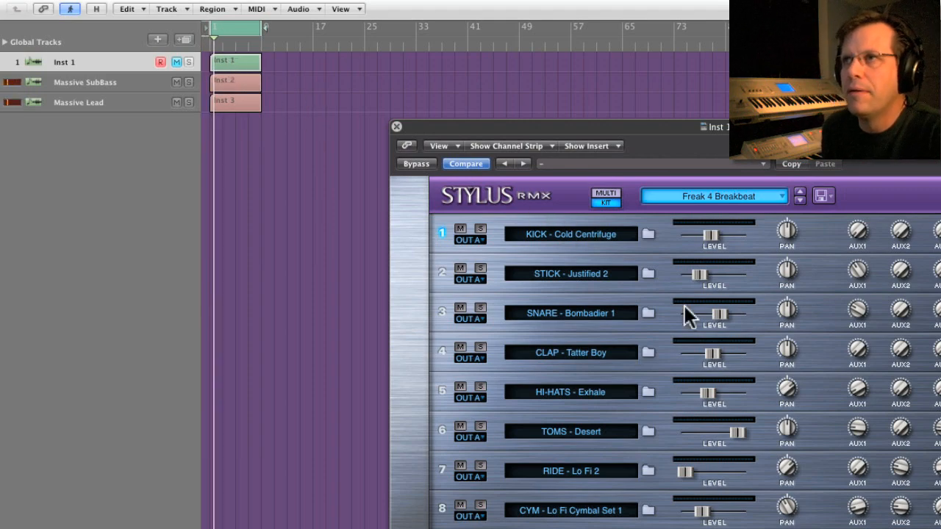
- Select Freak 4 Breakbeat from PlugInGuru Vol 1 Kits during playback and unmute the Inst 1 track
left_click(767, 198)
mouse_move(738, 197)
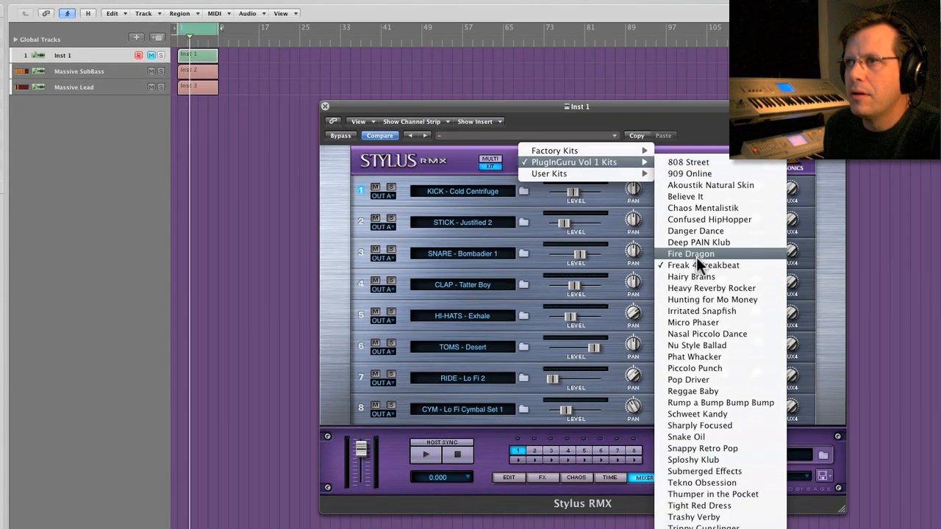
left_click(696, 257)
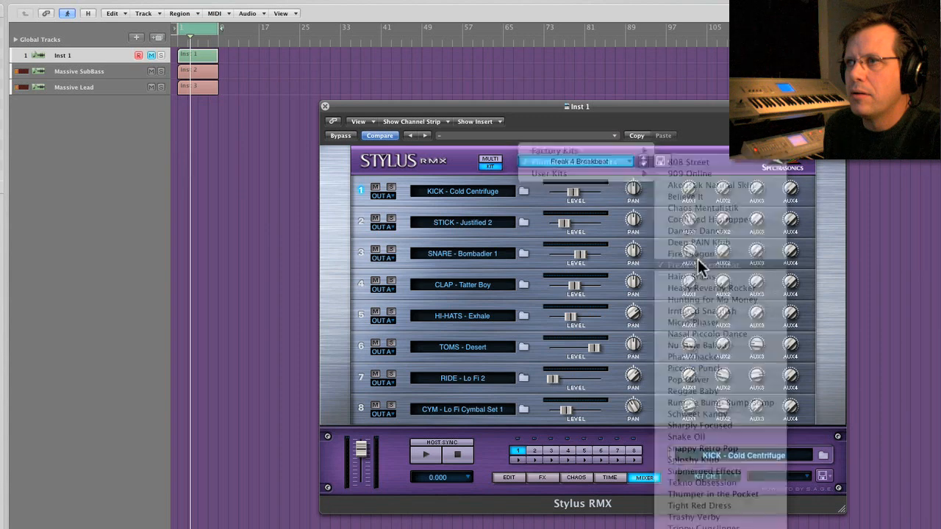
left_click(151, 56)
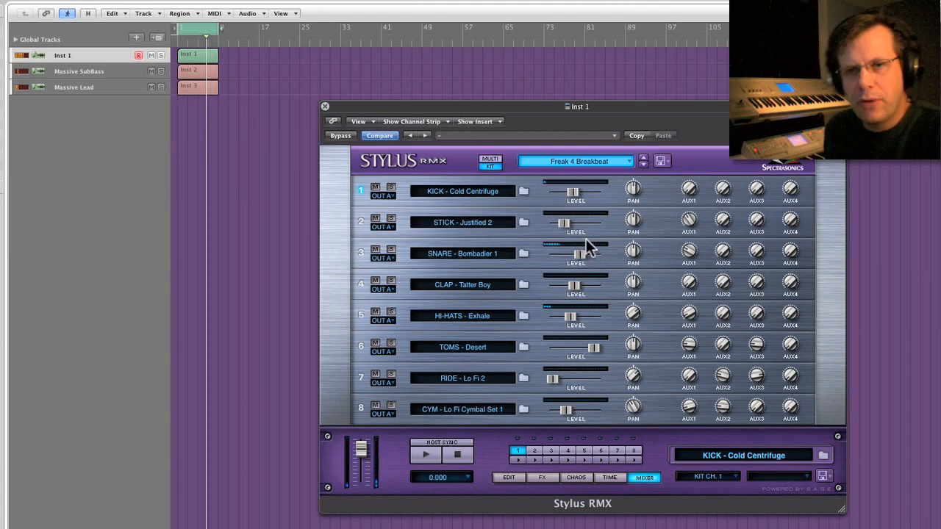
- Audition the Hairy Brains, Heavy Reverby Rocker, Fire Dragon and Ugly Truth kits against the playing song
left_click(644, 164)
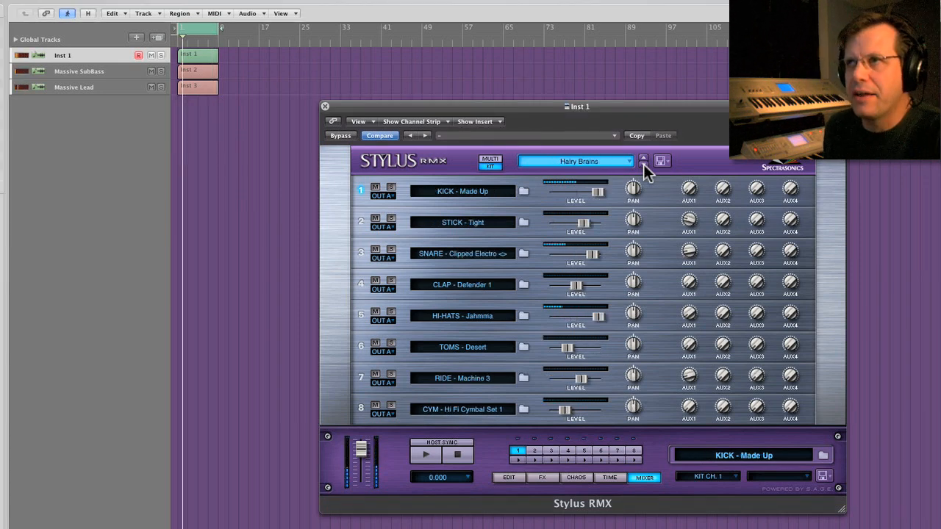
left_click(589, 162)
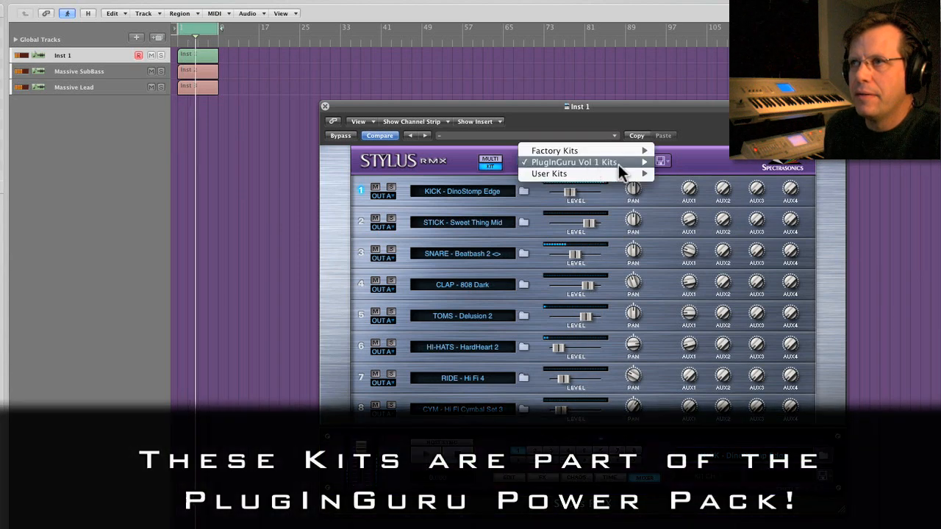
mouse_move(619, 164)
left_click(719, 250)
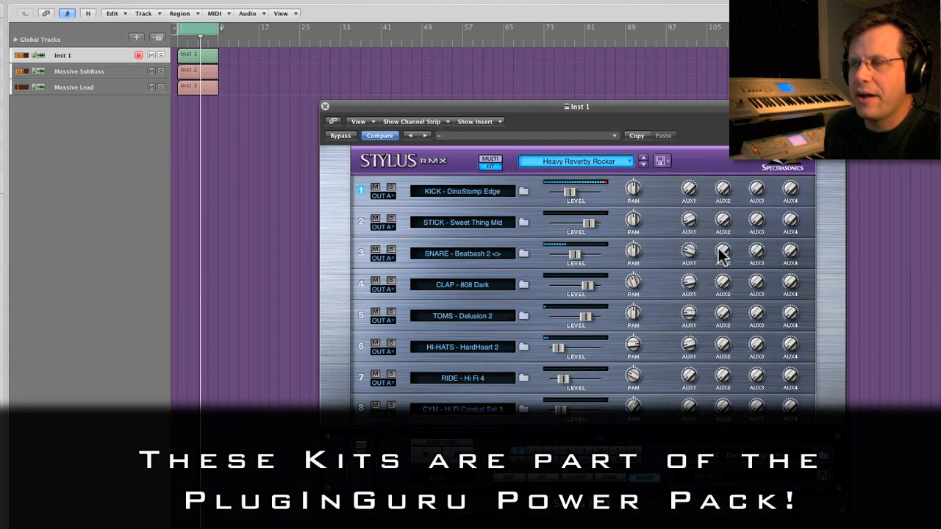
left_click(581, 161)
mouse_move(605, 162)
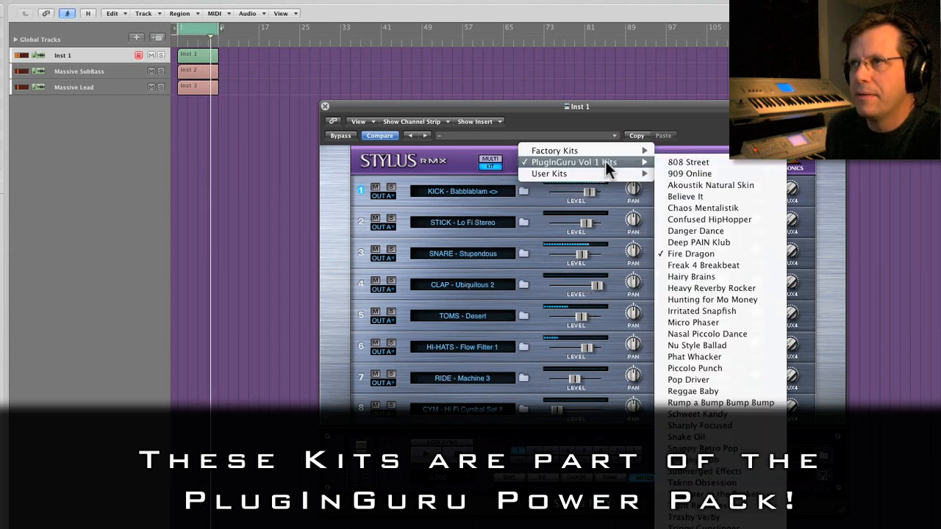
left_click(677, 357)
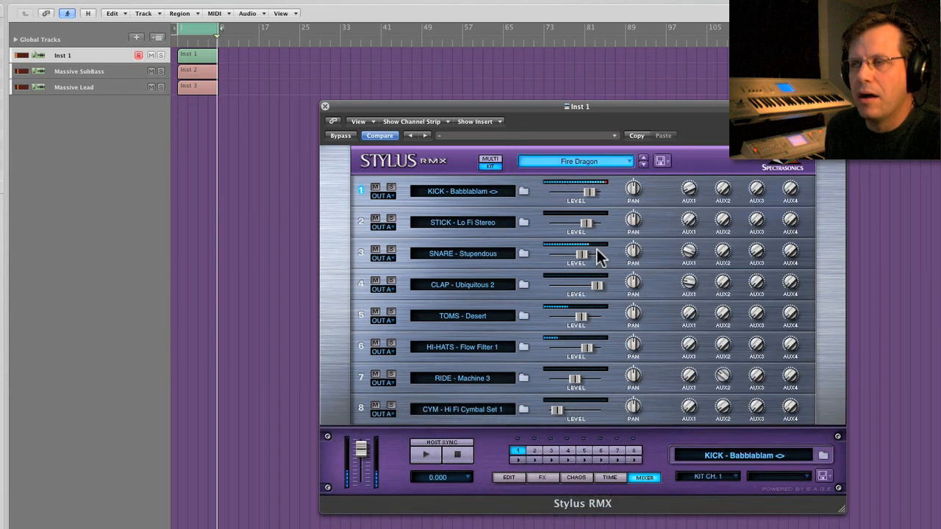
- Load the Freak 4 Breakbeat kit in place of Ugly Truth and stop playback
left_click(586, 163)
mouse_move(584, 163)
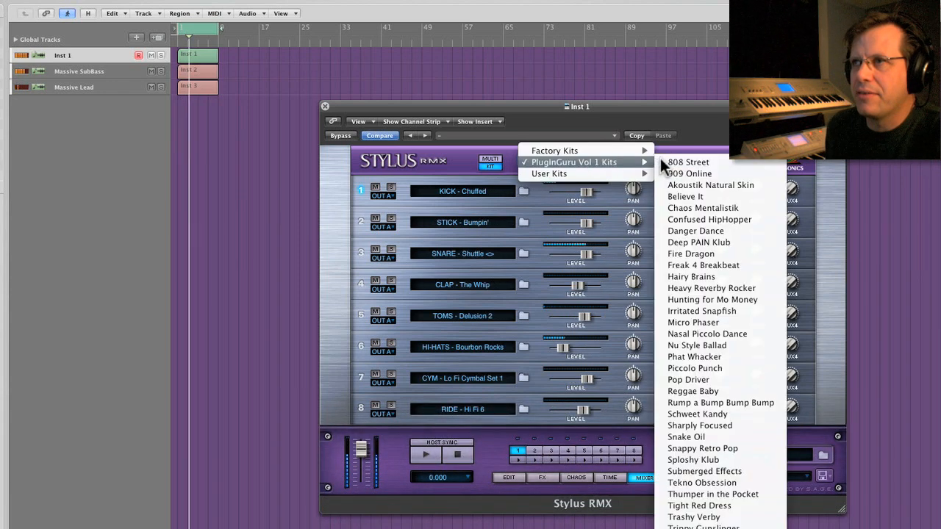
left_click(706, 262)
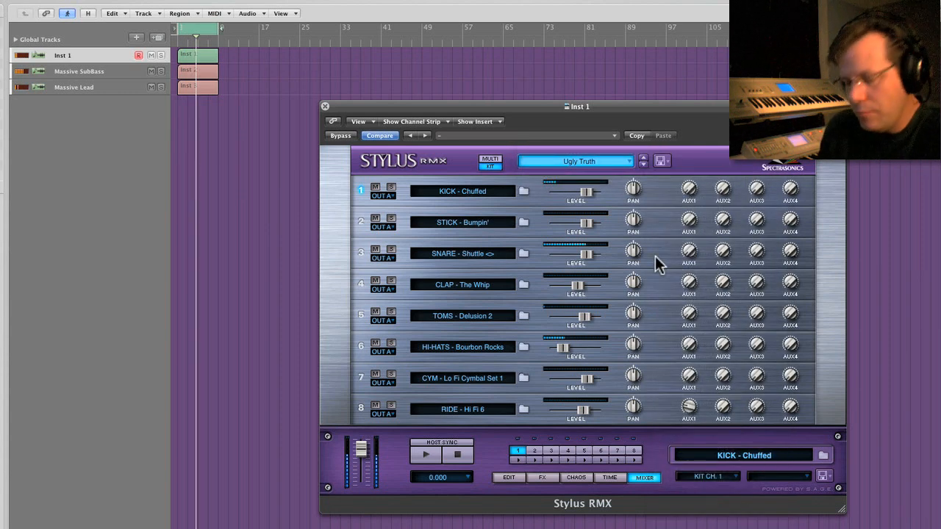
key("space")
key("space")
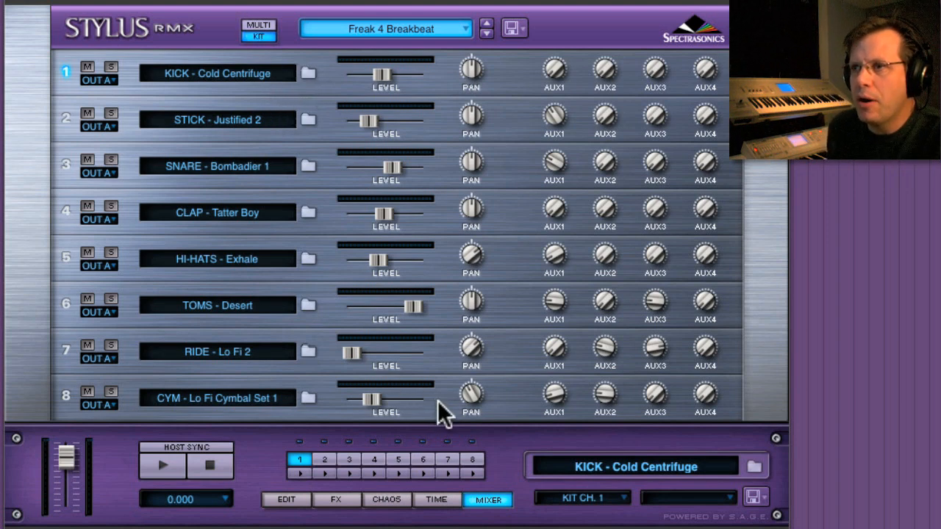
- Adjust the size of the Pro-Verb on Aux 1, set its time to 2402 ms, and return to the mixer
left_click(335, 501)
left_click(317, 54)
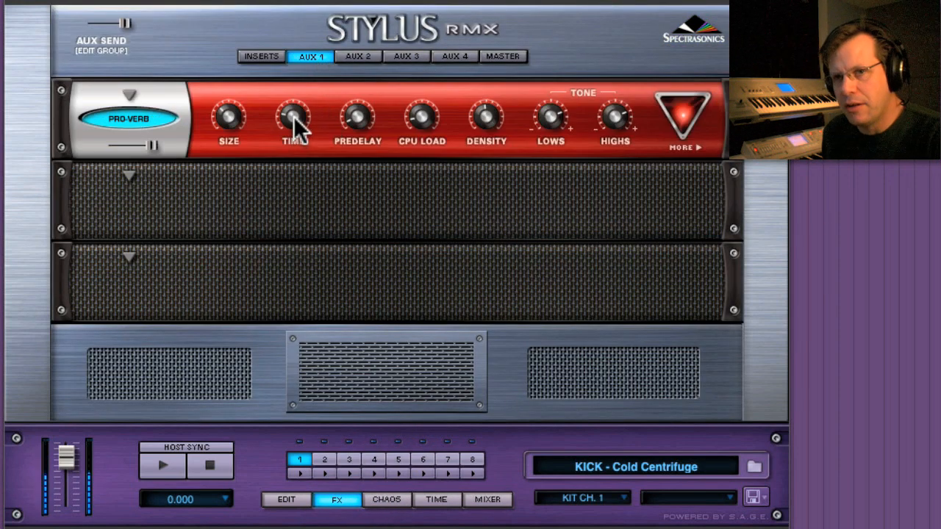
left_click_drag(294, 116, 297, 11)
left_click_drag(233, 111, 233, 59)
left_click_drag(289, 126, 295, 164)
left_click(503, 504)
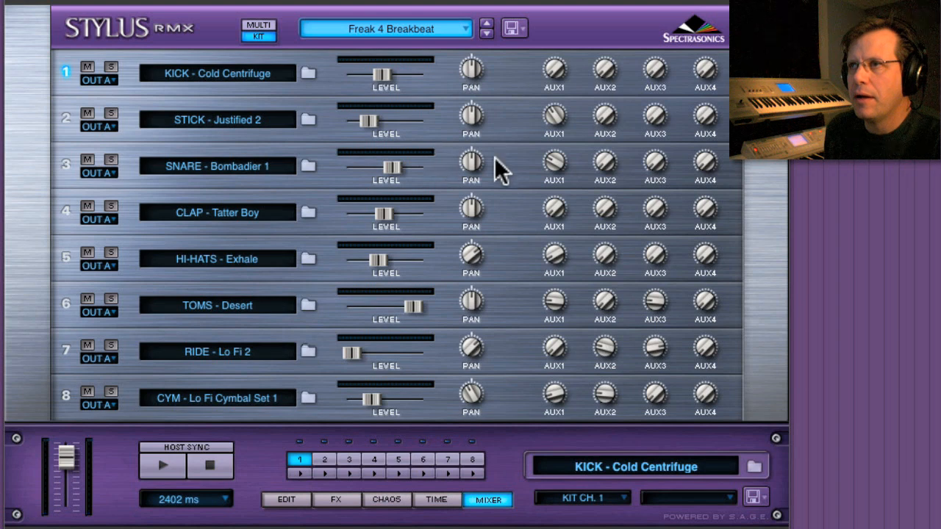
- Examine the snare's Aux 1 send, the kick's insert effects and the Aux 1 effects rack
left_click(553, 156)
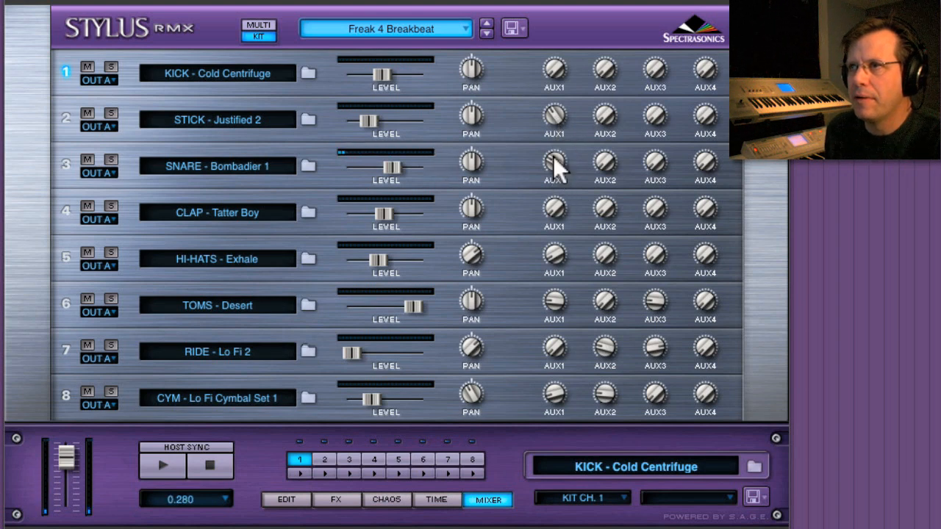
left_click(336, 501)
left_click(261, 56)
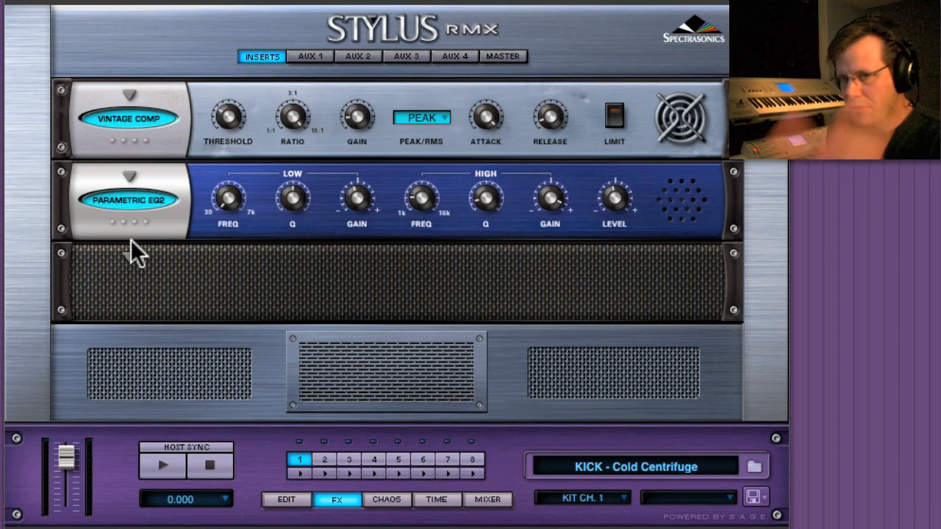
left_click(311, 55)
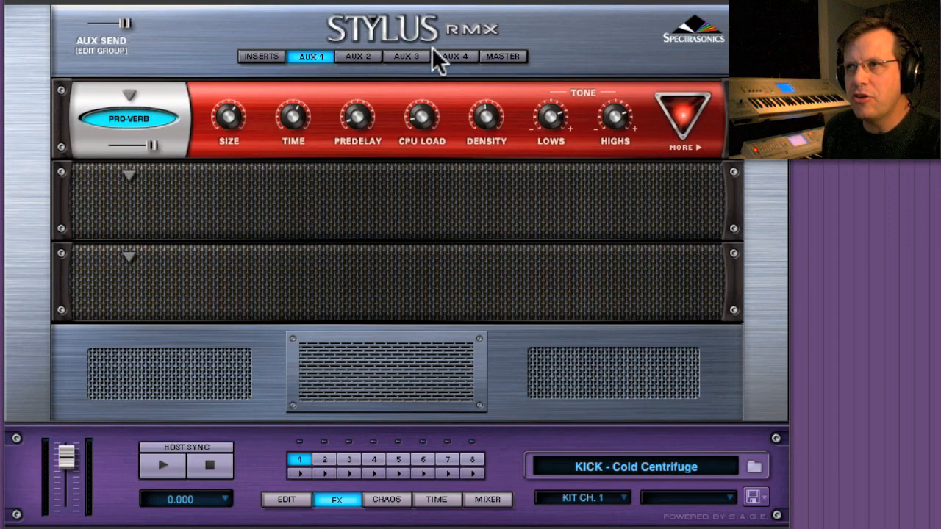
left_click(497, 500)
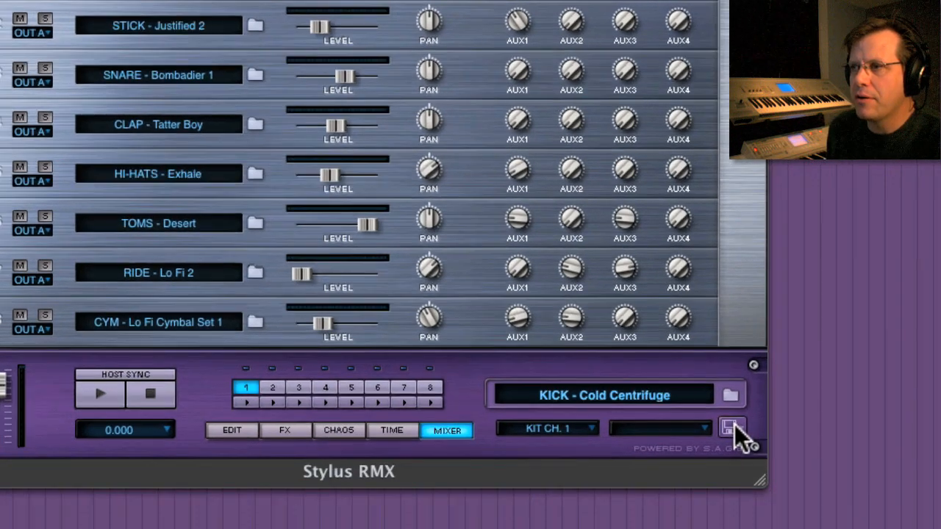
- Choose Learn Control from the MIDI Learn options
left_click(752, 497)
mouse_move(684, 351)
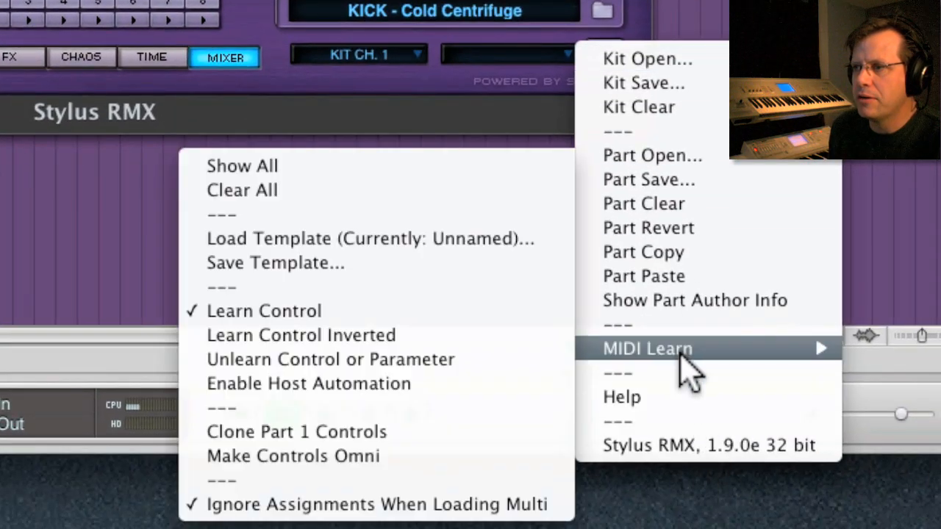
left_click(372, 313)
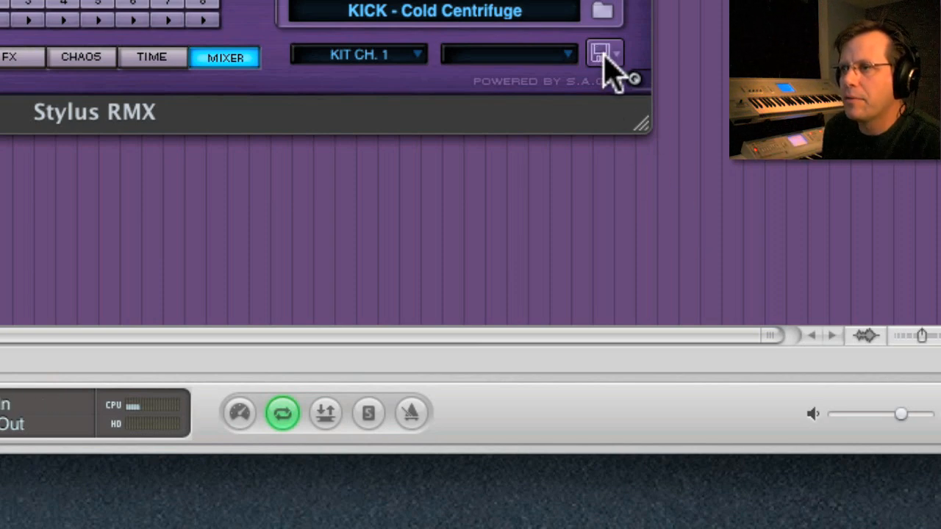
- Turn off Learn Control in the MIDI Learn options
left_click(603, 58)
mouse_move(655, 351)
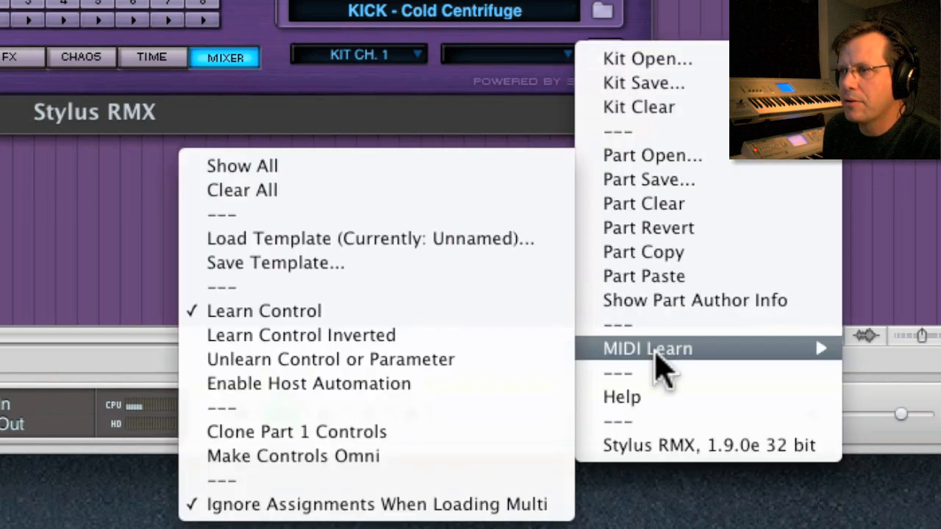
left_click(416, 311)
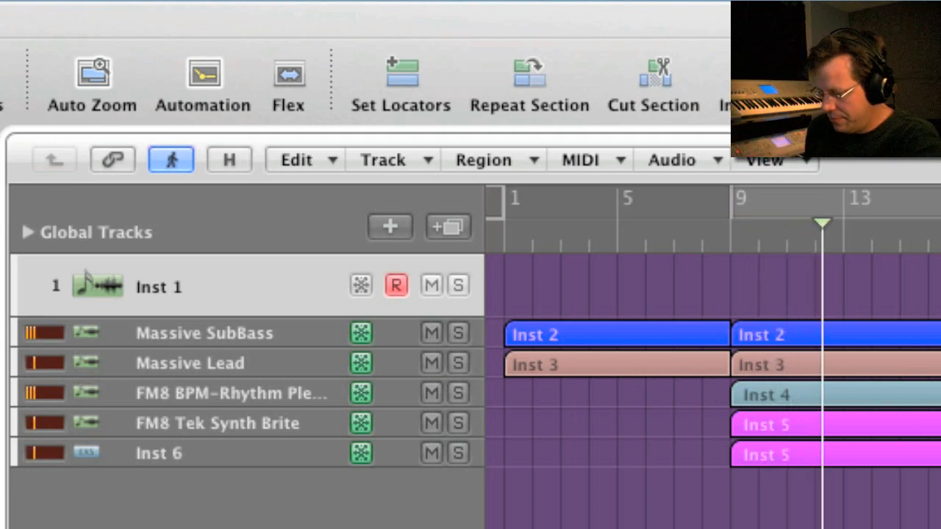
- Return the song to its start, turn on Host Sync in the multi mixer, and toggle host playback
key("Return")
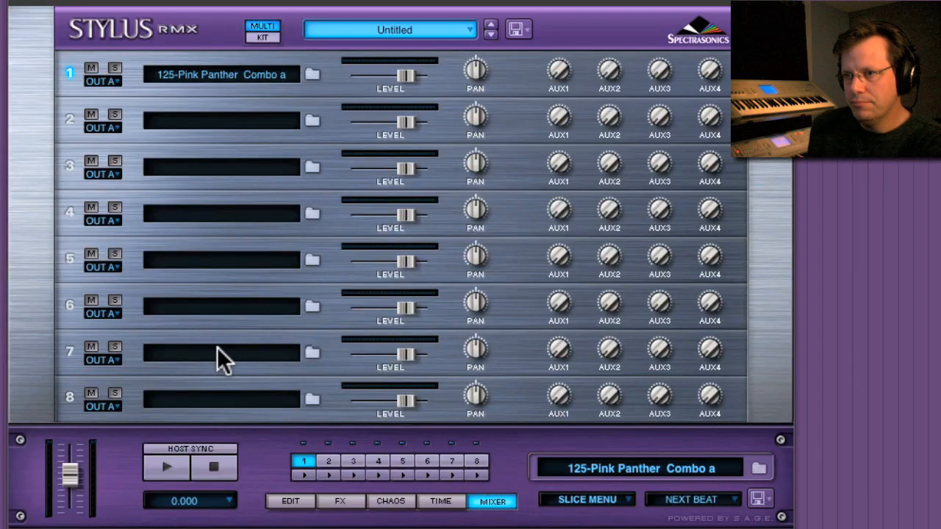
left_click(191, 450)
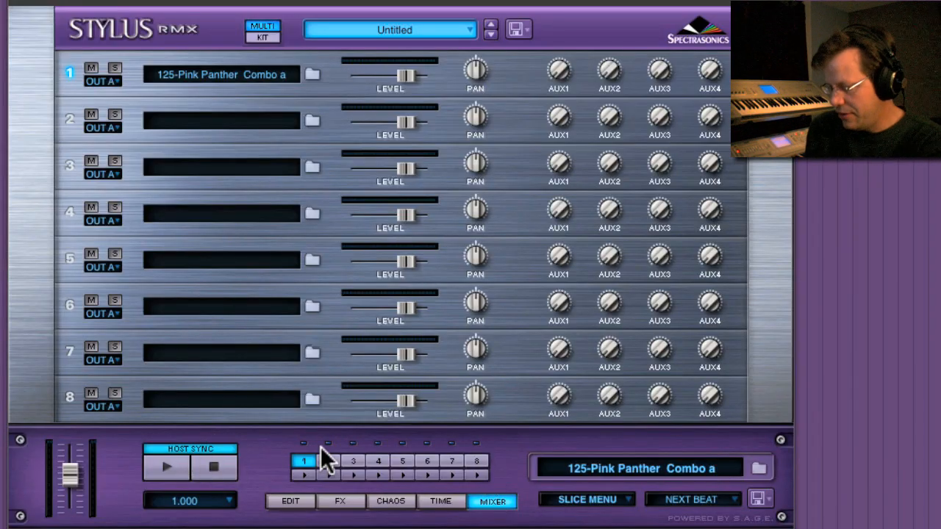
key("space")
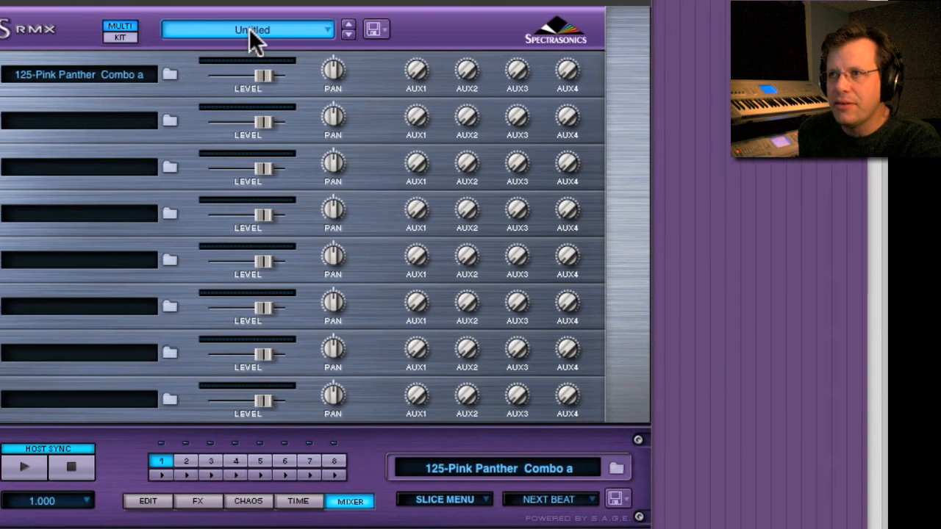
- Load the 126-Euro Shuffle Tech multi from Guru Klub in PlugInGuru Vol 1.1 Multis, enable Host Sync, and play it
left_click(316, 29)
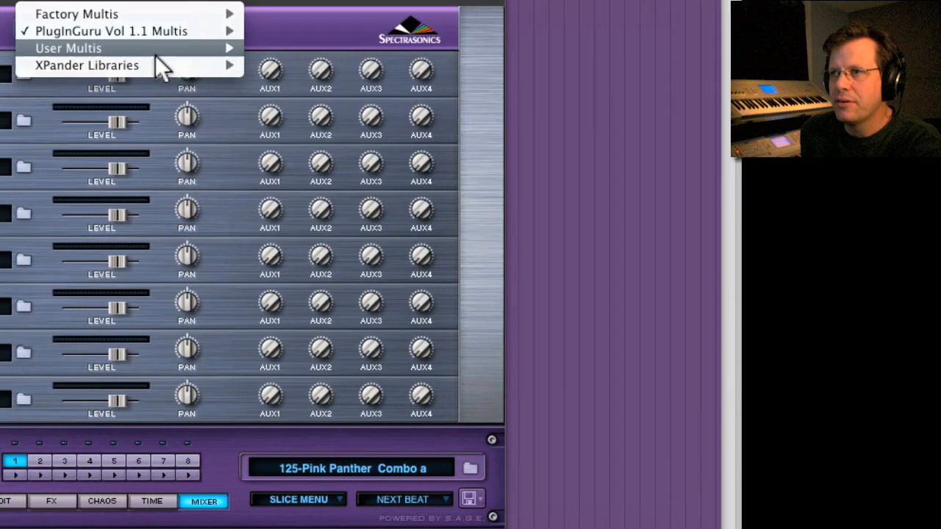
mouse_move(212, 65)
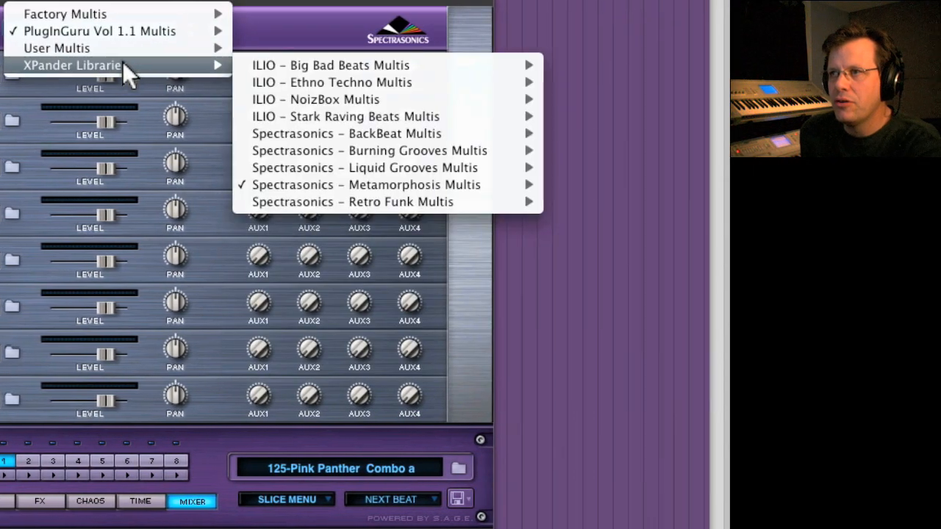
mouse_move(337, 203)
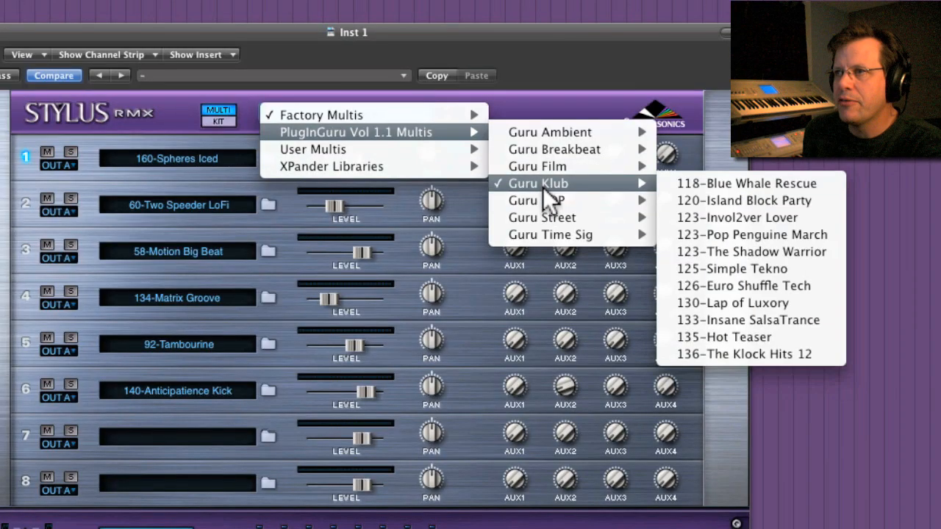
left_click(741, 287)
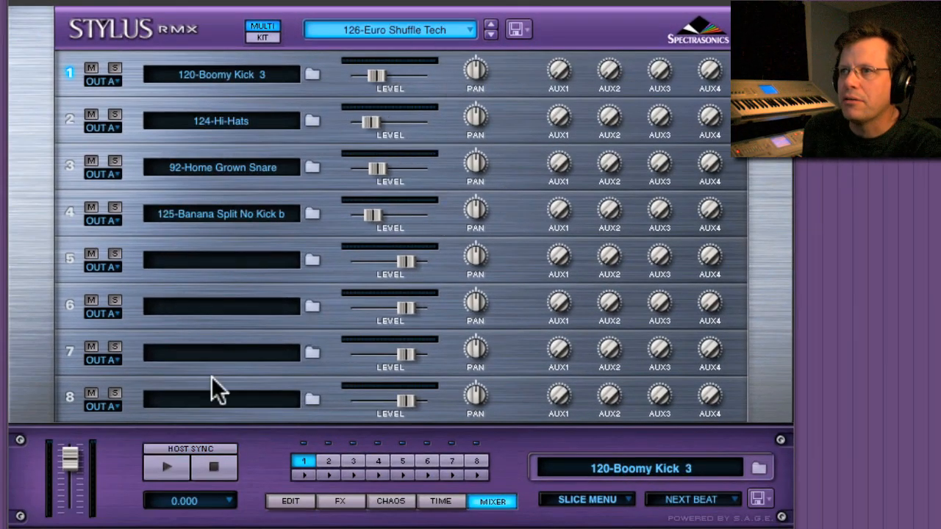
left_click(200, 448)
left_click(156, 471)
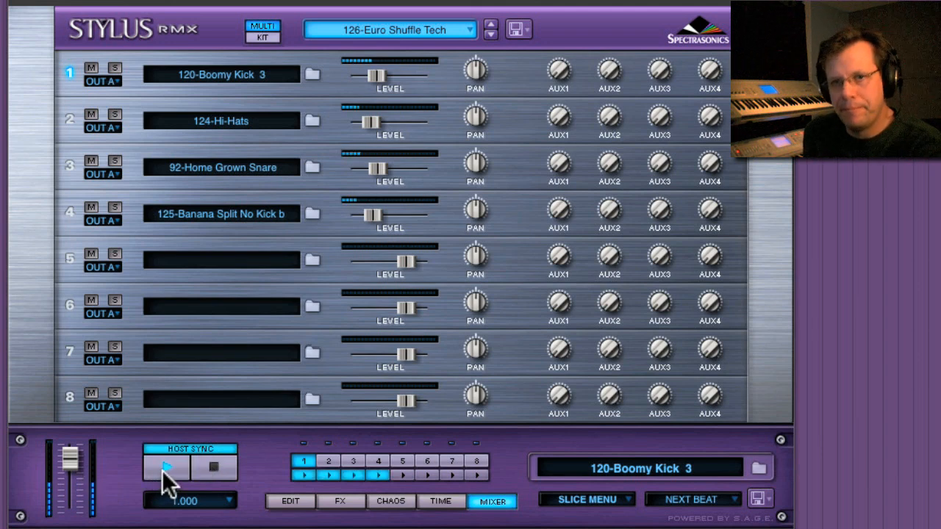
- Set the 120-Boomy Kick 3 part's master filter tone to 348 Hz HP, return to the mixer, and stop playback
left_click(287, 503)
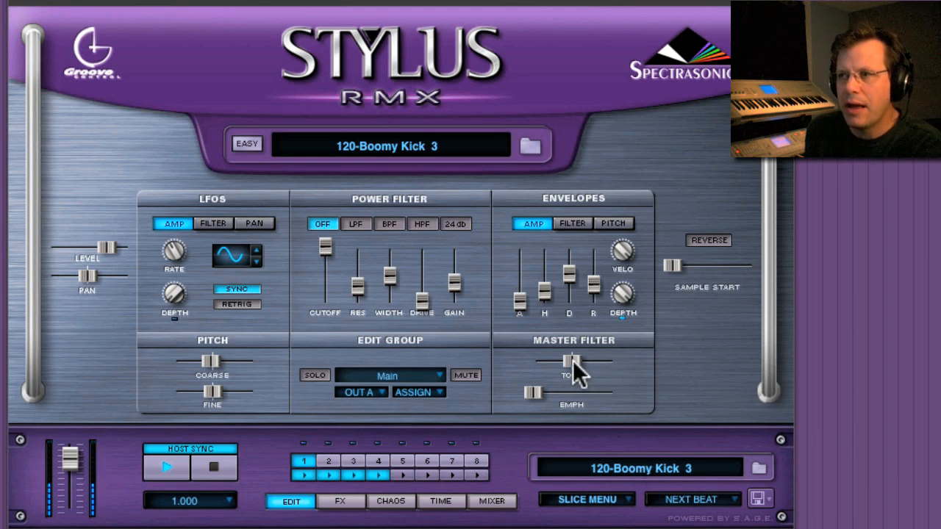
mouse_move(573, 360)
left_mouse_down()
mouse_move(553, 362)
mouse_move(586, 364)
left_mouse_up()
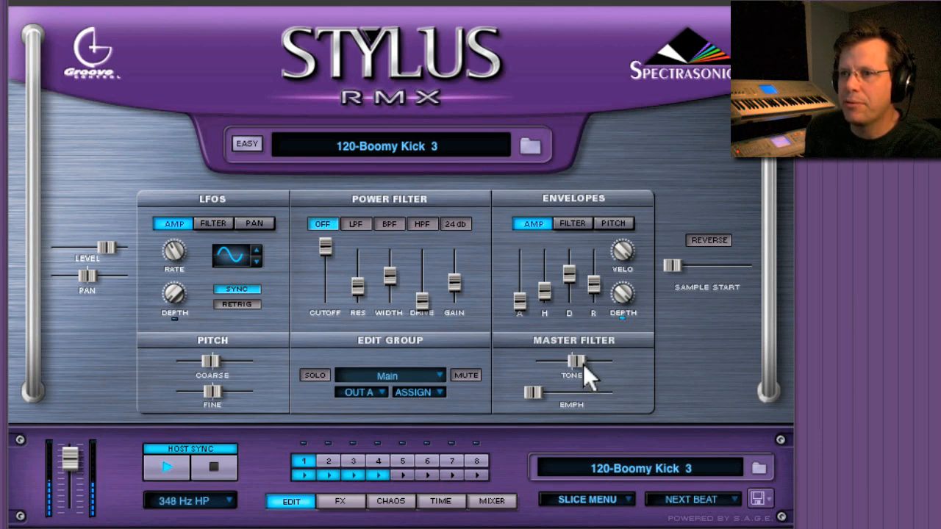
left_click(492, 501)
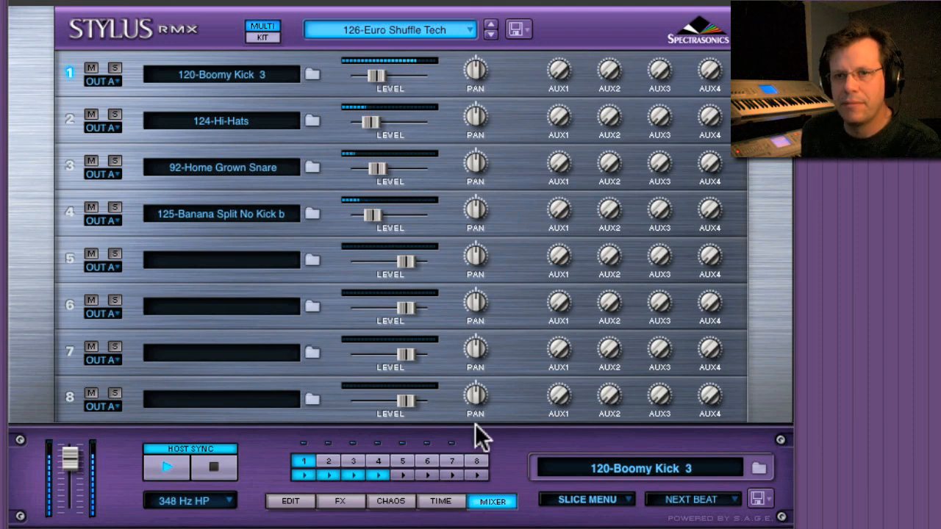
left_click(234, 474)
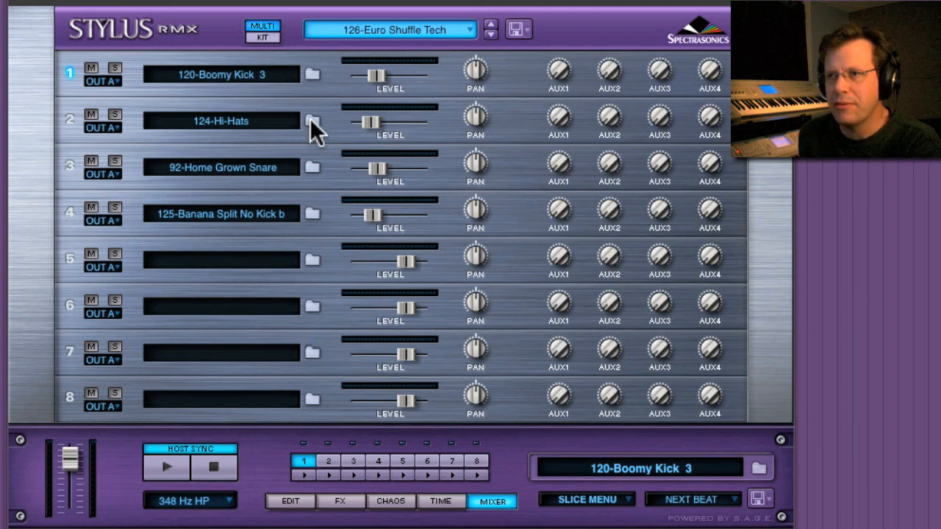
- Solo the 124-Hi-Hats part in the mixer and play it from its edit page
left_click(73, 118)
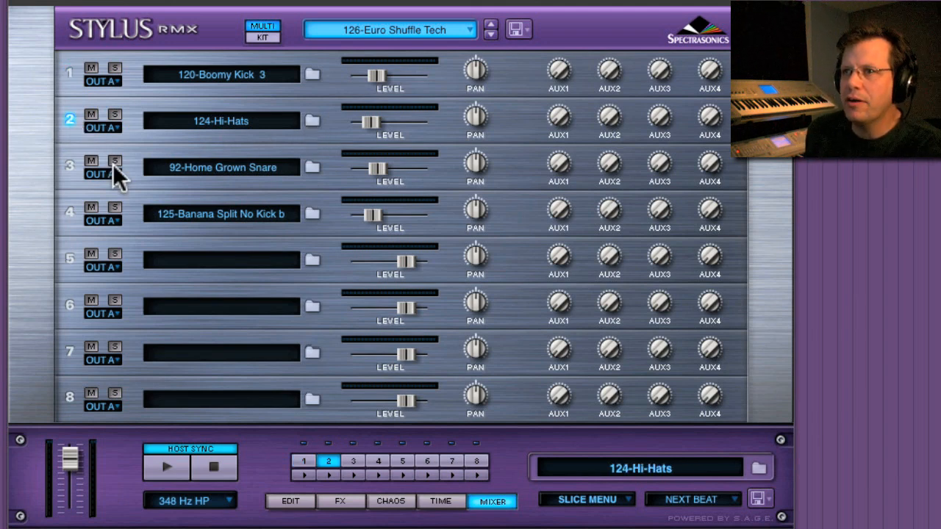
left_click(291, 503)
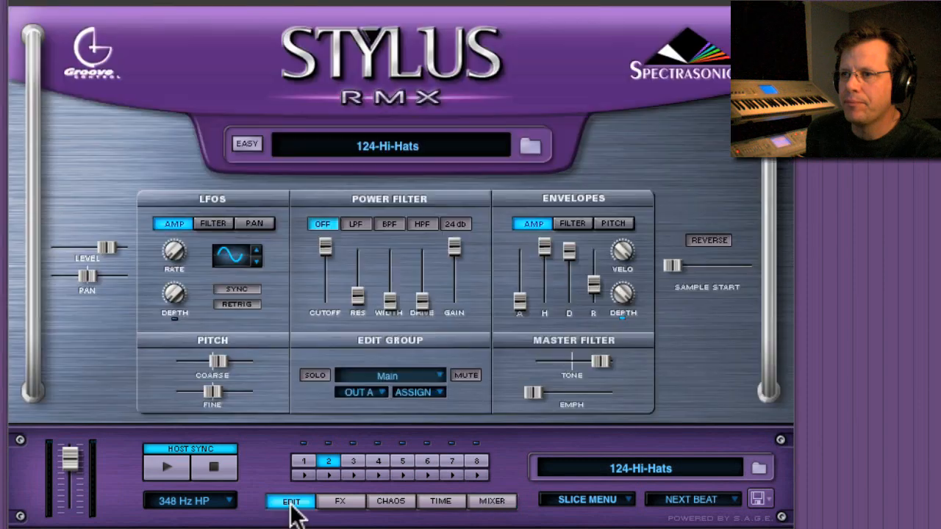
left_click(492, 506)
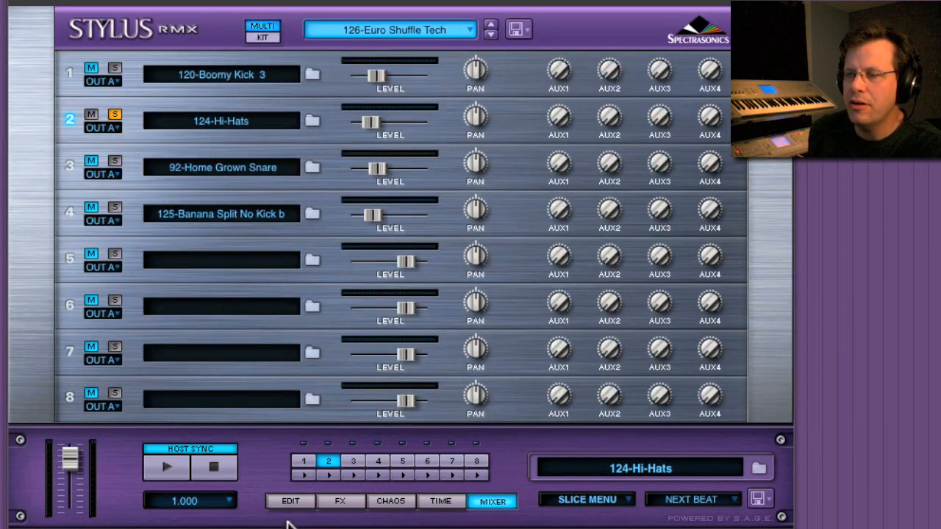
left_click(294, 505)
left_click(163, 468)
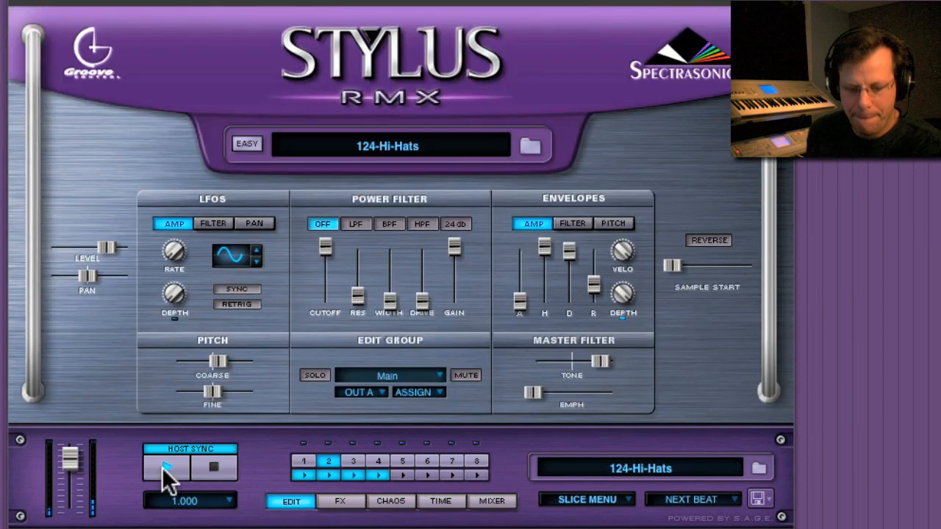
- Set the hi-hats' groove lock to No Groove Lock in the Time Designer
left_click(440, 501)
left_click(397, 304)
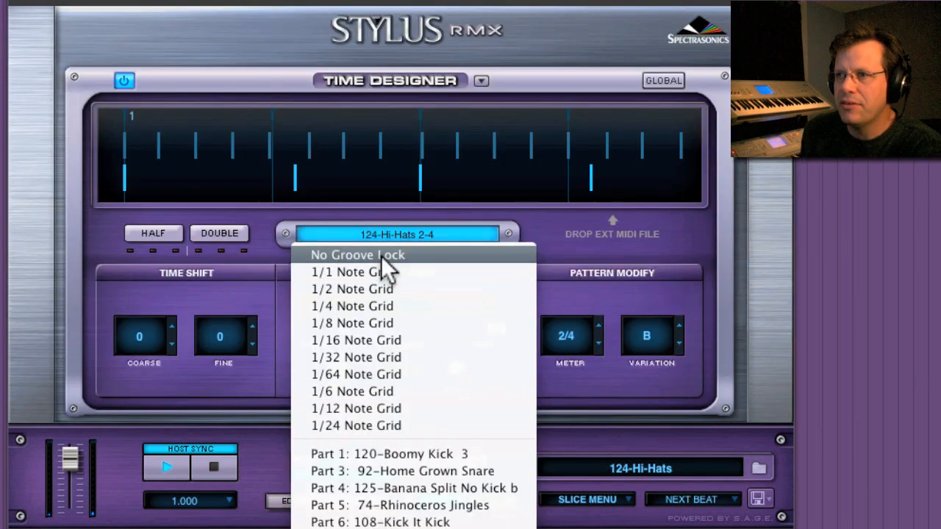
left_click(383, 252)
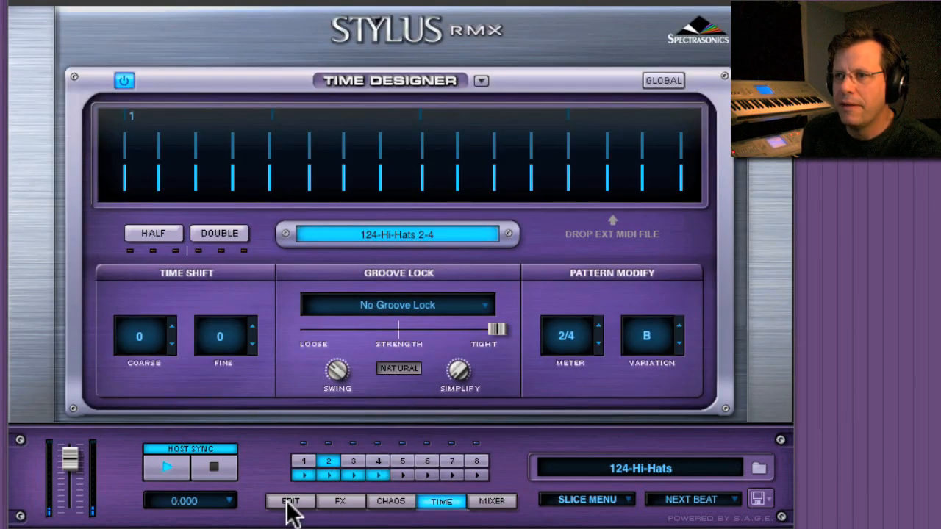
- Assign a 1/4 - Quarters edit group to the hi-hats and solo that group
left_click(288, 501)
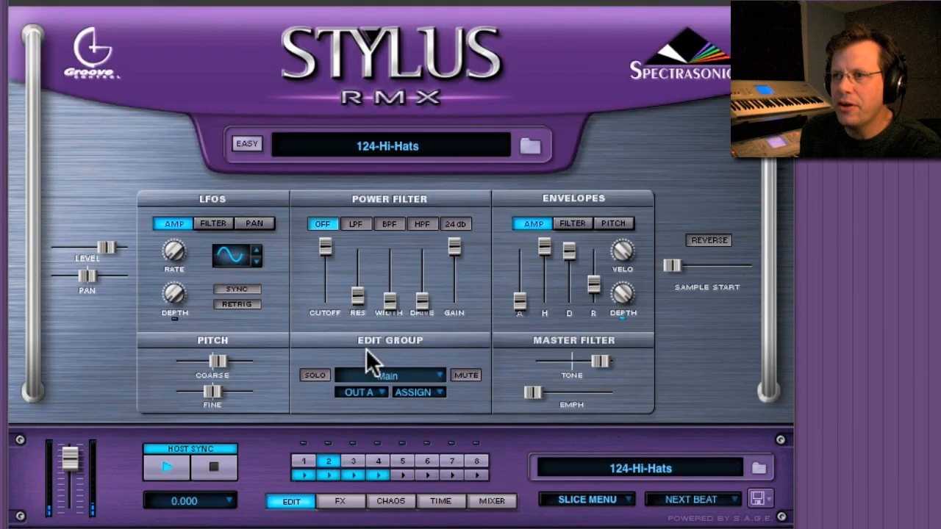
left_click(403, 375)
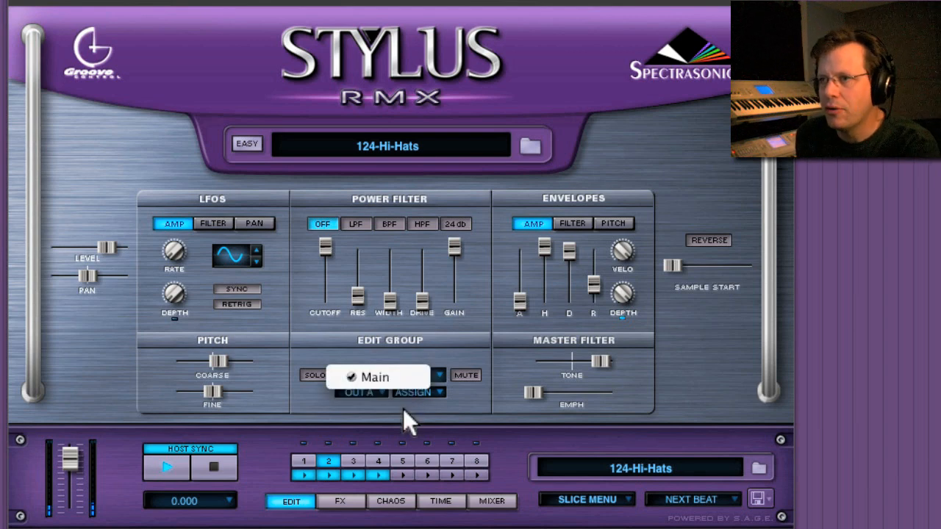
left_click(403, 408)
left_click(410, 393)
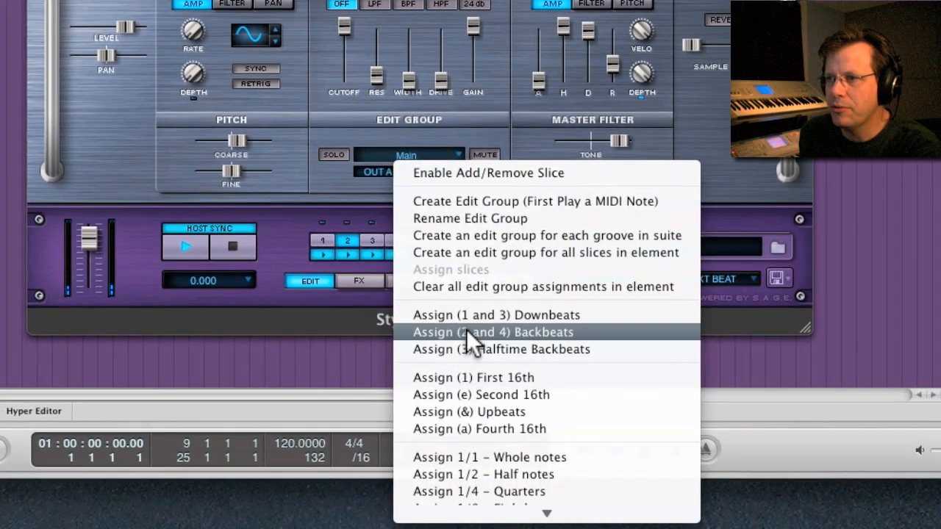
left_click(491, 493)
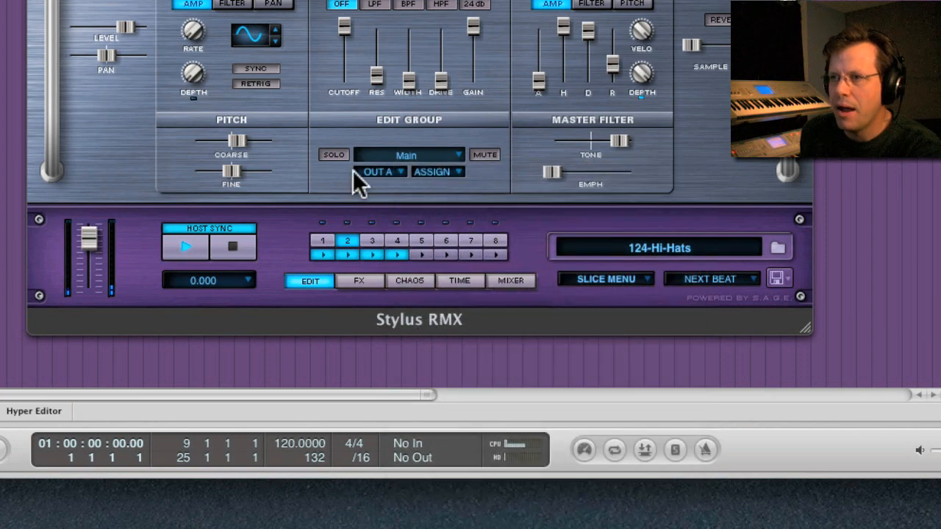
left_click(342, 154)
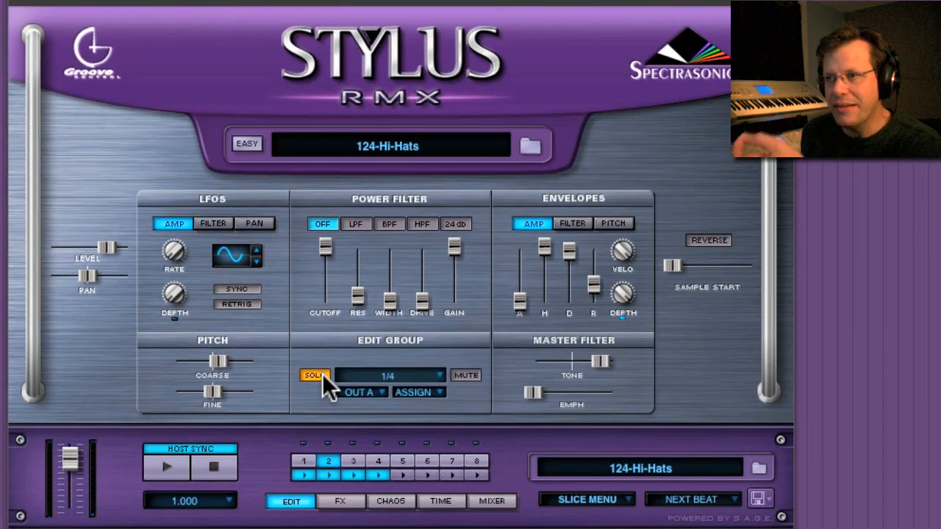
- Unsolo the hi-hats part in the mixer and play the full multi
left_click(491, 501)
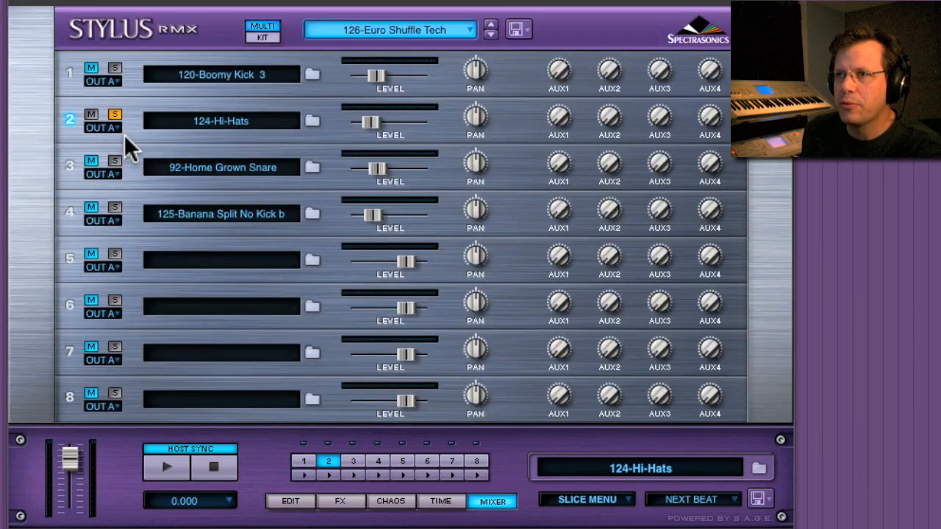
left_click(115, 116)
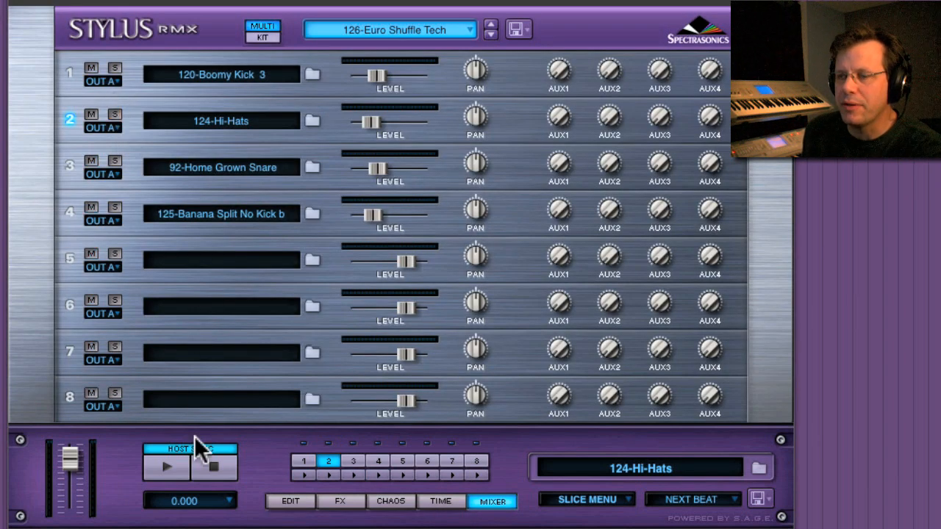
left_click(170, 468)
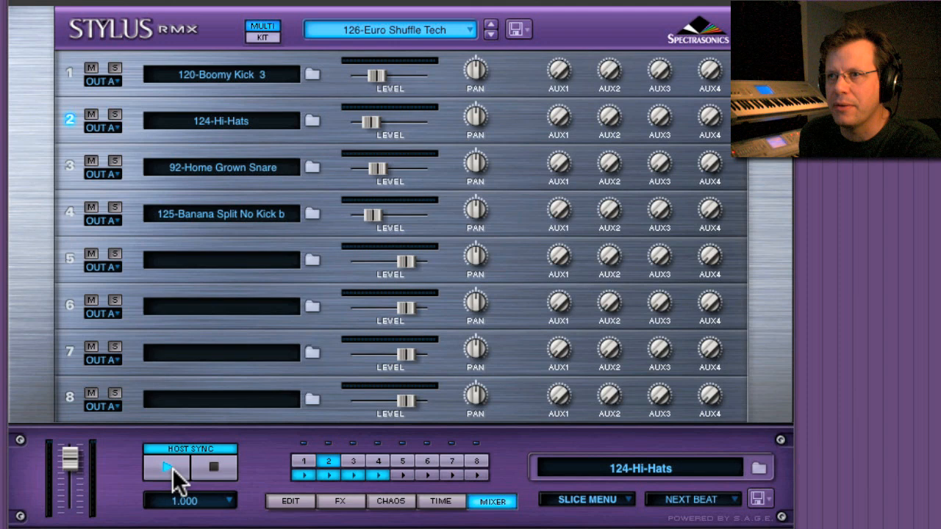
- Set the hi-hats' coarse time shift to + 1/8 in the Time Designer, return to the mixer, and stop playback
left_click(440, 503)
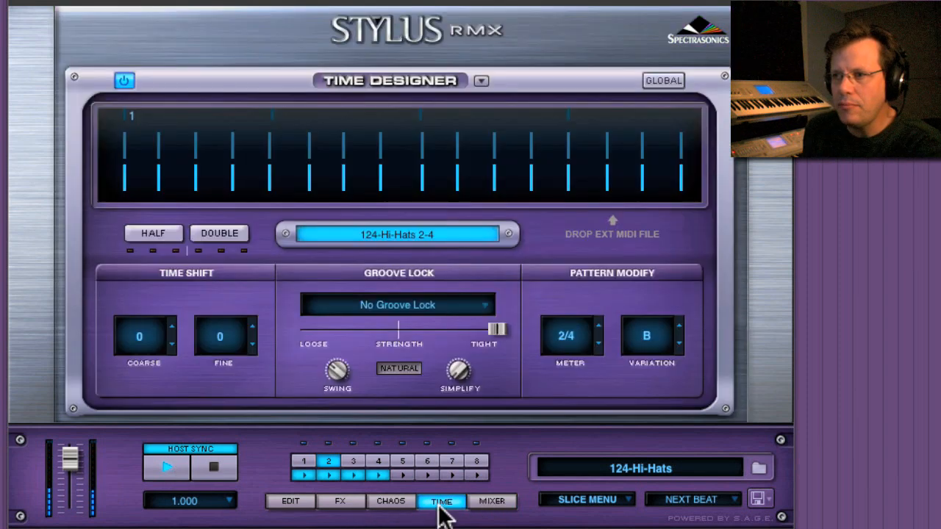
left_click(147, 337)
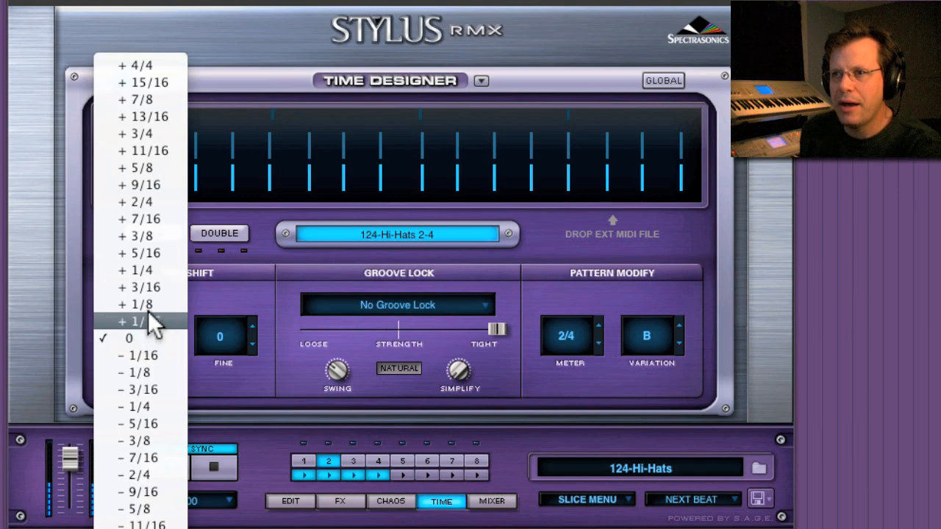
left_click(140, 304)
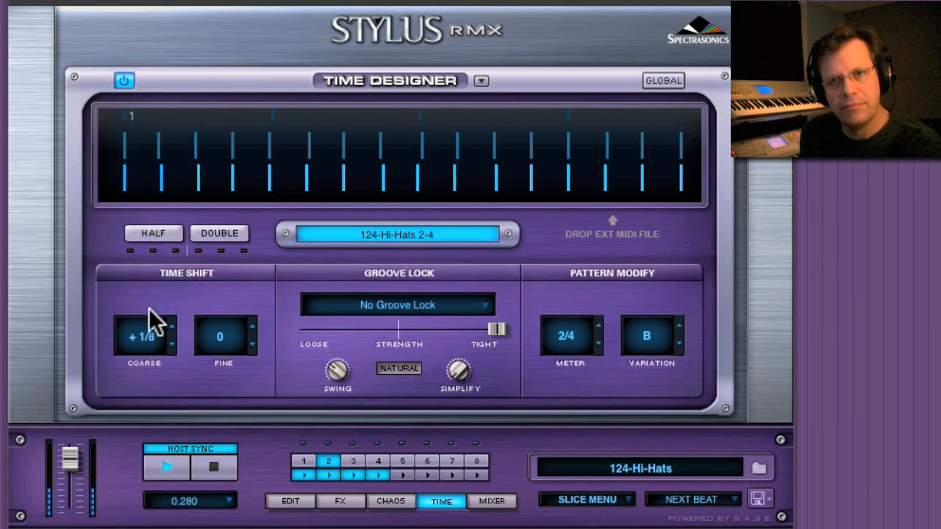
left_click(494, 503)
left_click(224, 463)
- Load 102-Rock Ready into part 5 from the ROCK Loops suite of the Skippys BeatTropolis user library
left_click(312, 260)
left_click(111, 96)
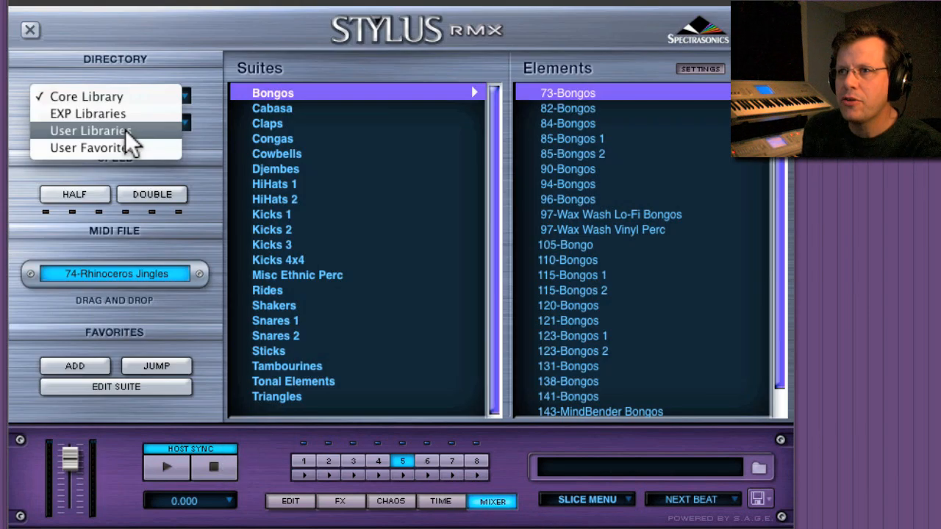
left_click(125, 131)
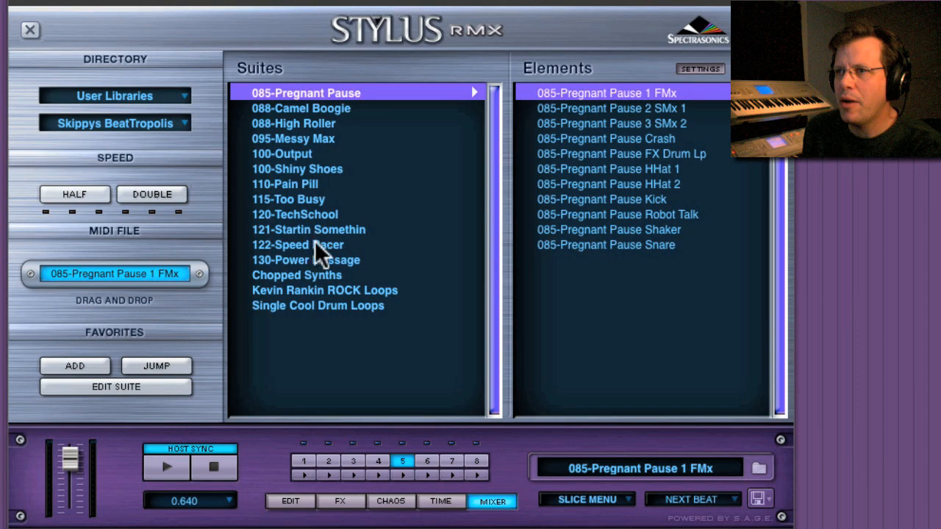
left_click(315, 289)
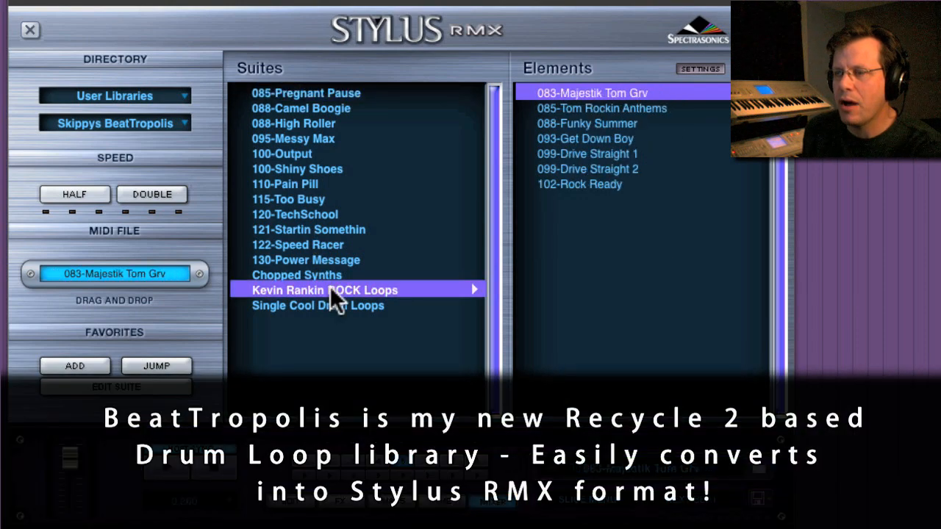
left_click(604, 183)
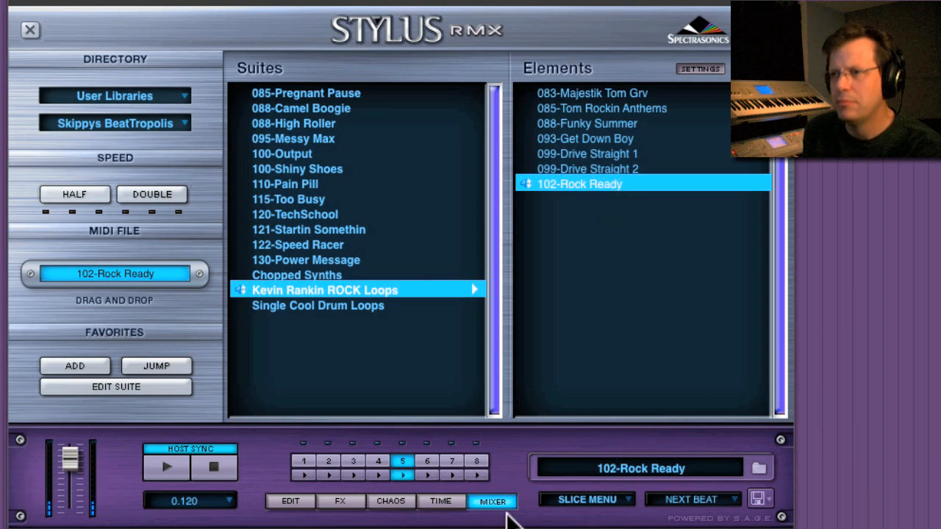
- Return to the mixer and audition the full multi with 102-Rock Ready in part 5, and stop playback
left_click(491, 502)
left_click(214, 466)
key("space")
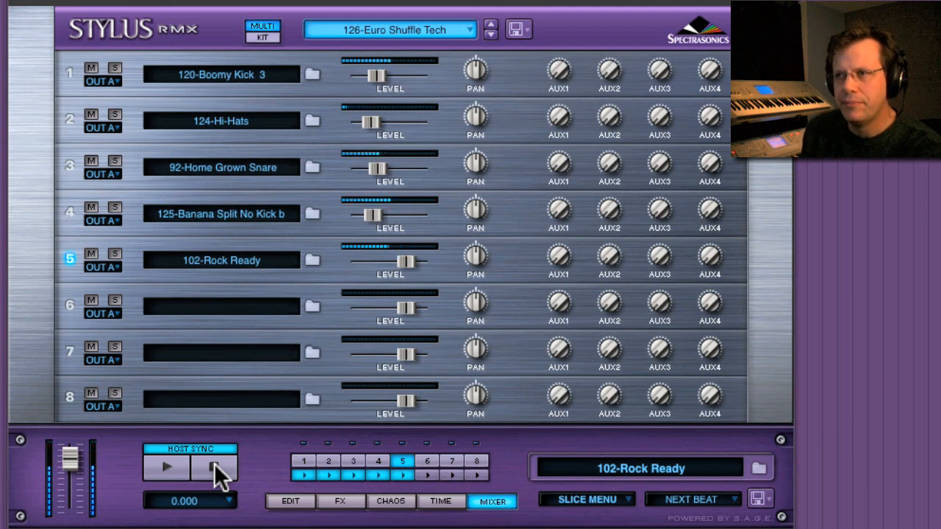
left_click(214, 466)
- Solo part 5 and set its Pattern Modify meter to 2/4 in the Time Designer
left_click(115, 253)
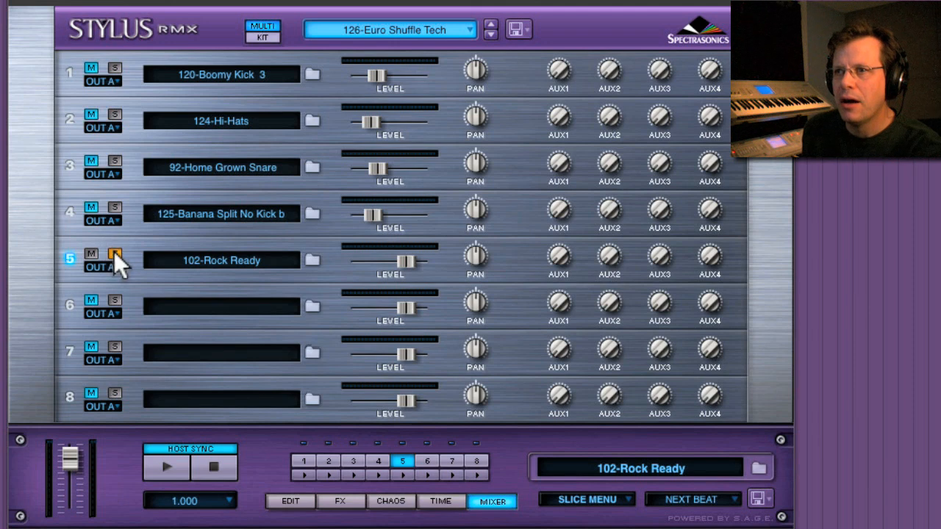
left_click(442, 503)
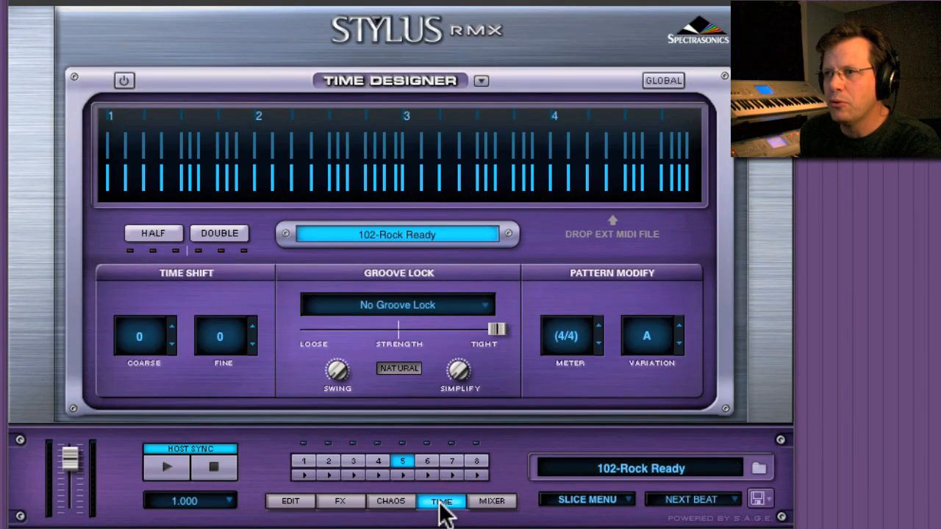
left_click(564, 339)
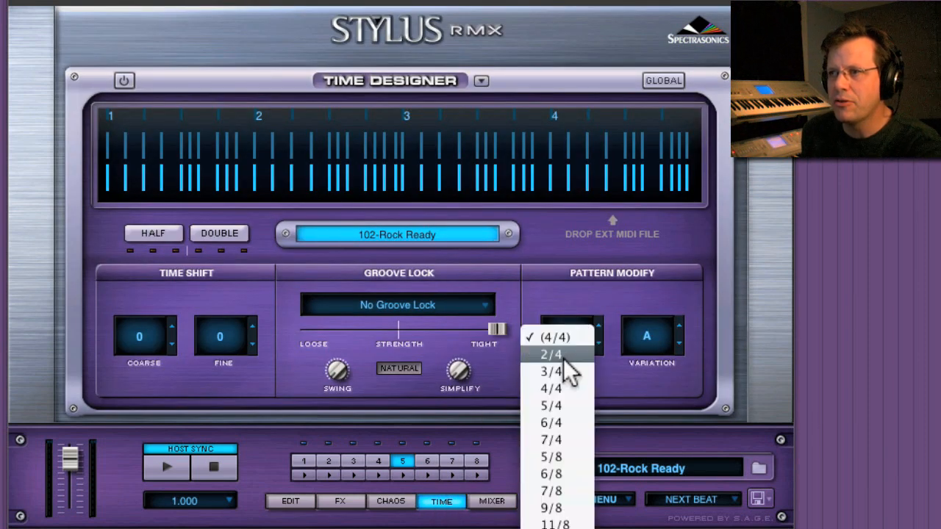
left_click(563, 358)
- Play the multi with part 5 unsoloed and lower part 5's mixer level to about -1.29 dB
left_click(158, 467)
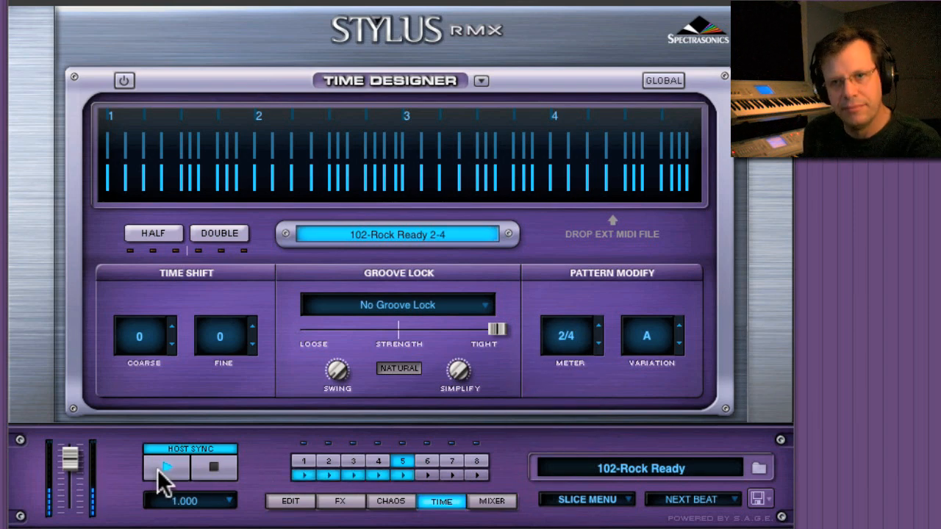
left_click(492, 502)
left_click(114, 252)
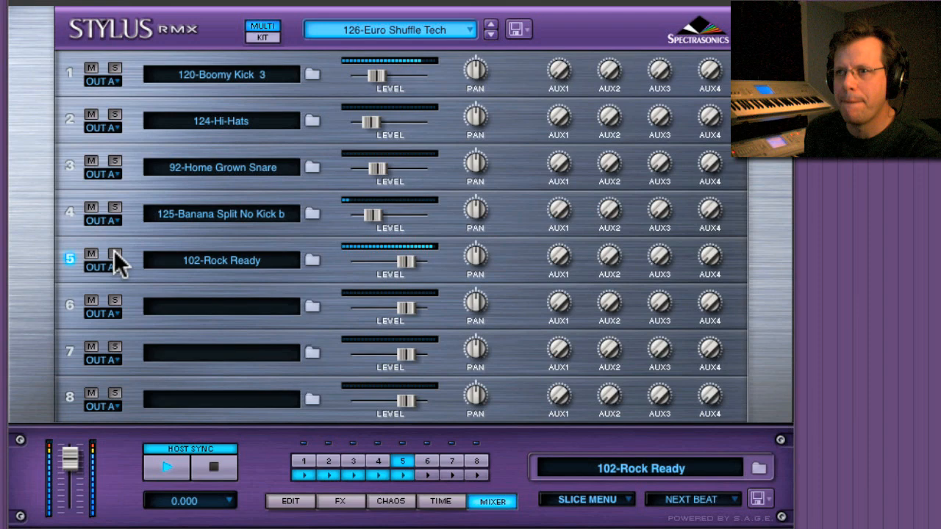
left_click_drag(410, 257, 403, 257)
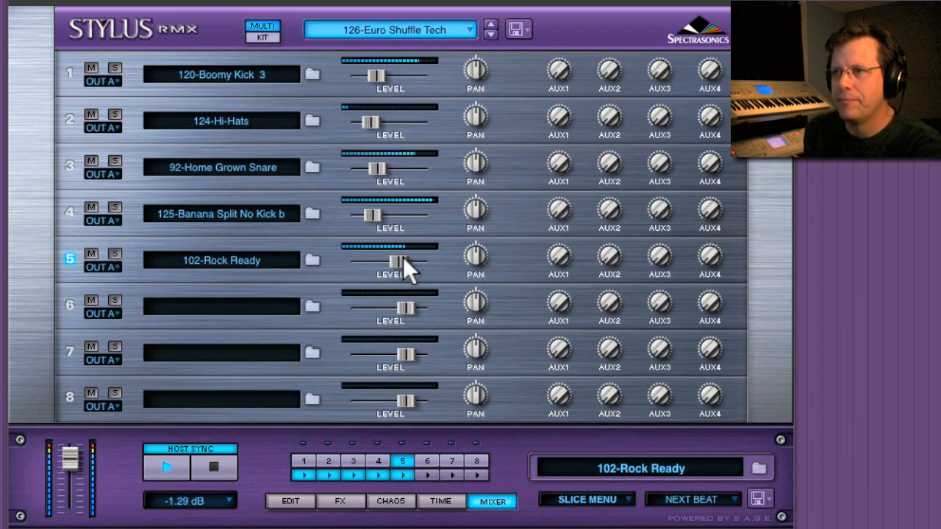
- Add a Vintage Compressor to the first insert effect slot of part 5
left_click(337, 504)
left_click(132, 94)
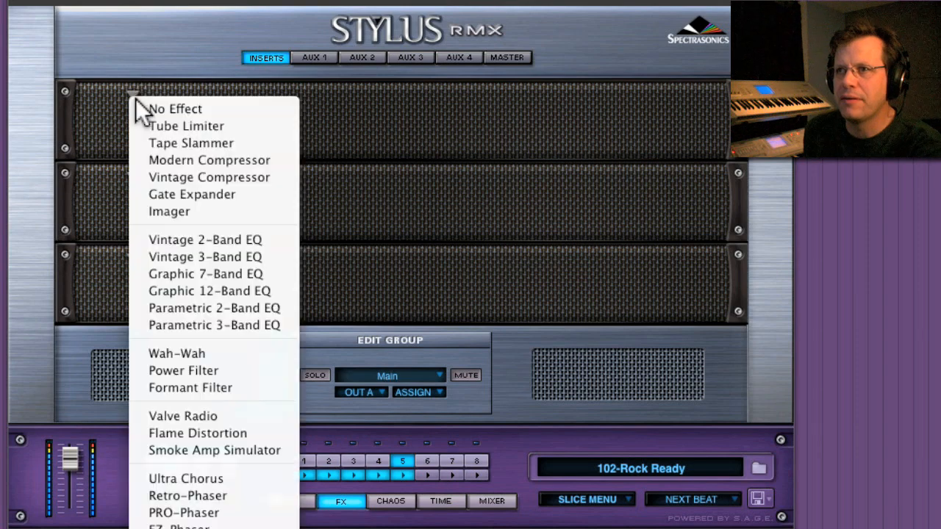
left_click(211, 179)
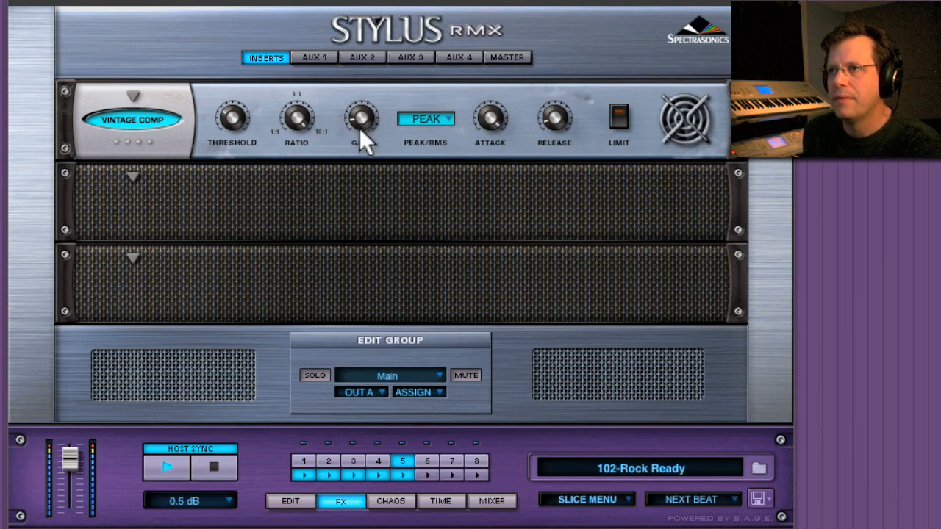
- Restart playback from the host to hear the multi while viewing part 5's Edit and Time Designer pages, and stop it
left_click(290, 501)
left_click(213, 466)
key("space")
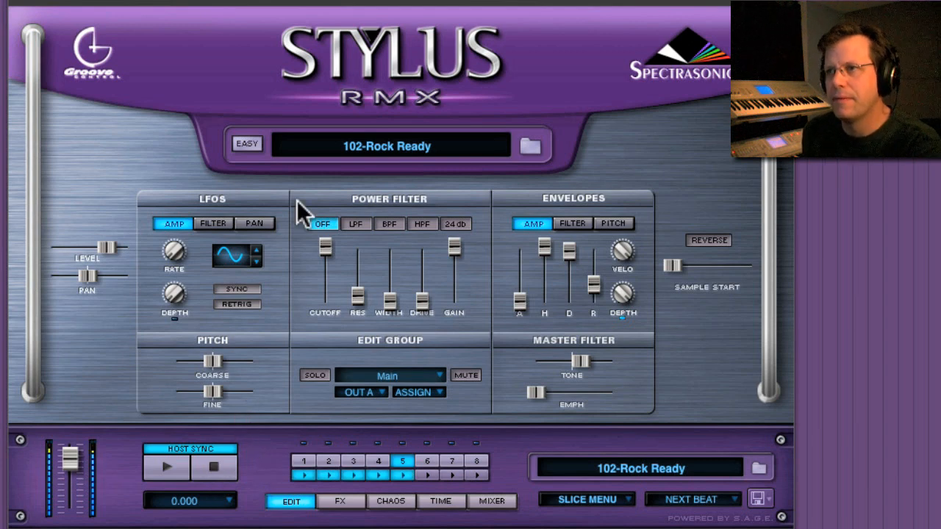
left_click(442, 502)
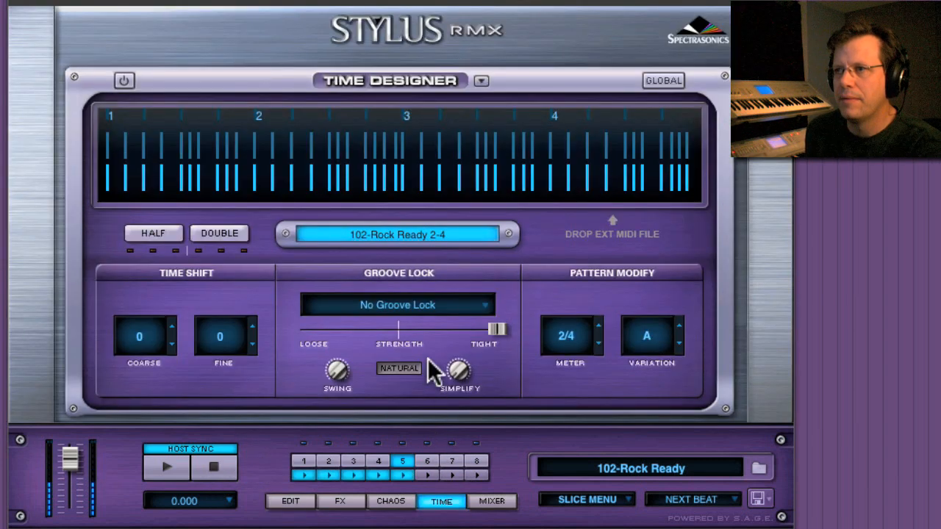
left_click(223, 470)
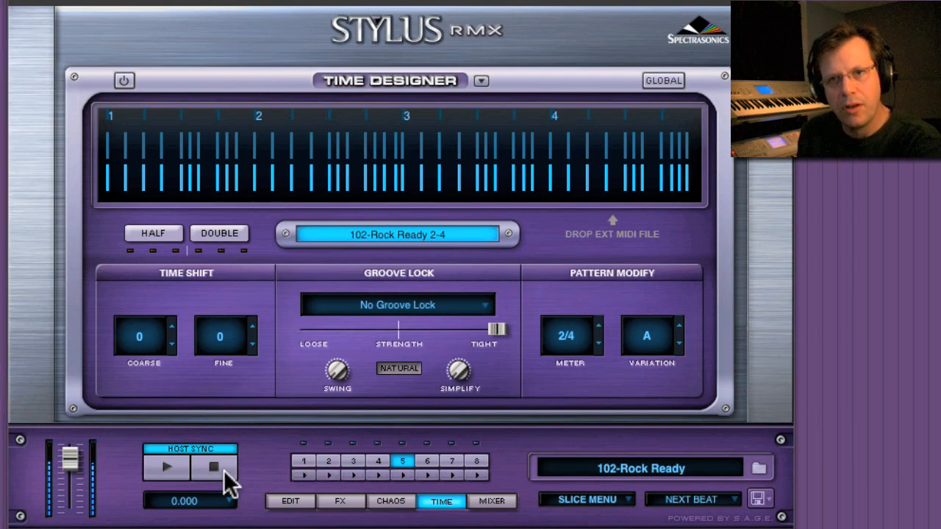